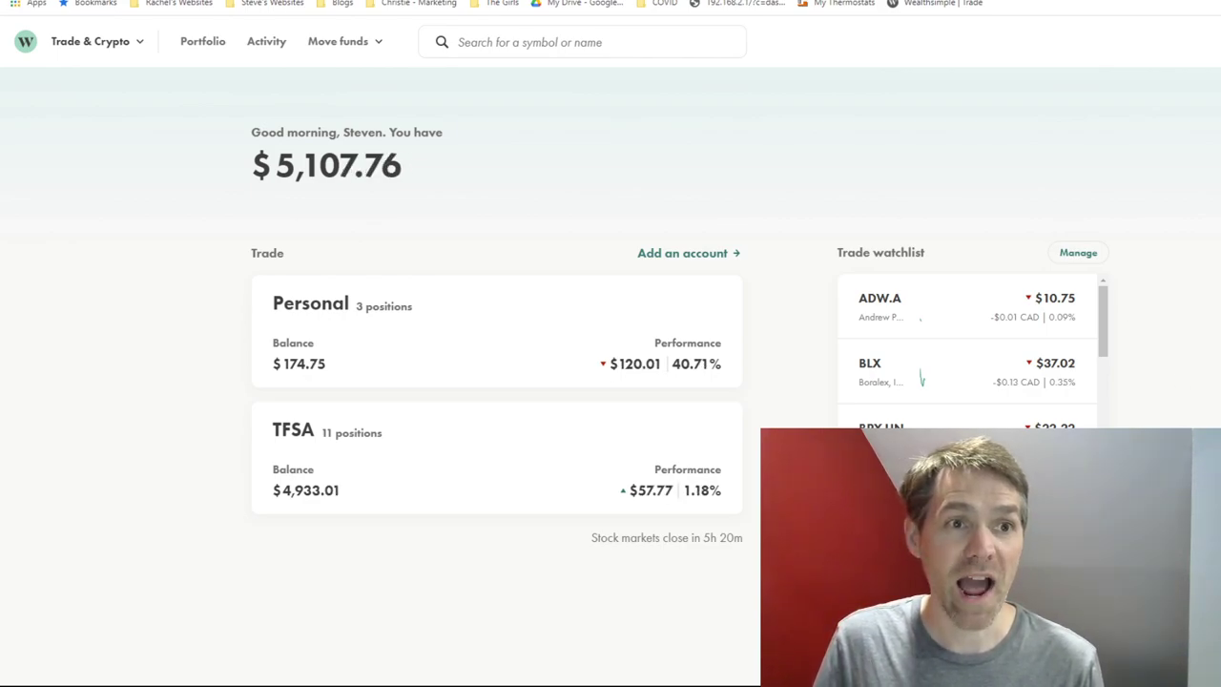
# - Switch from the Wealthsimple dashboard to the 'Budgeting - Next Ten Years' TFSA Stock Tracking sheet
pyautogui.hotkey('ctrl', 'Tab')
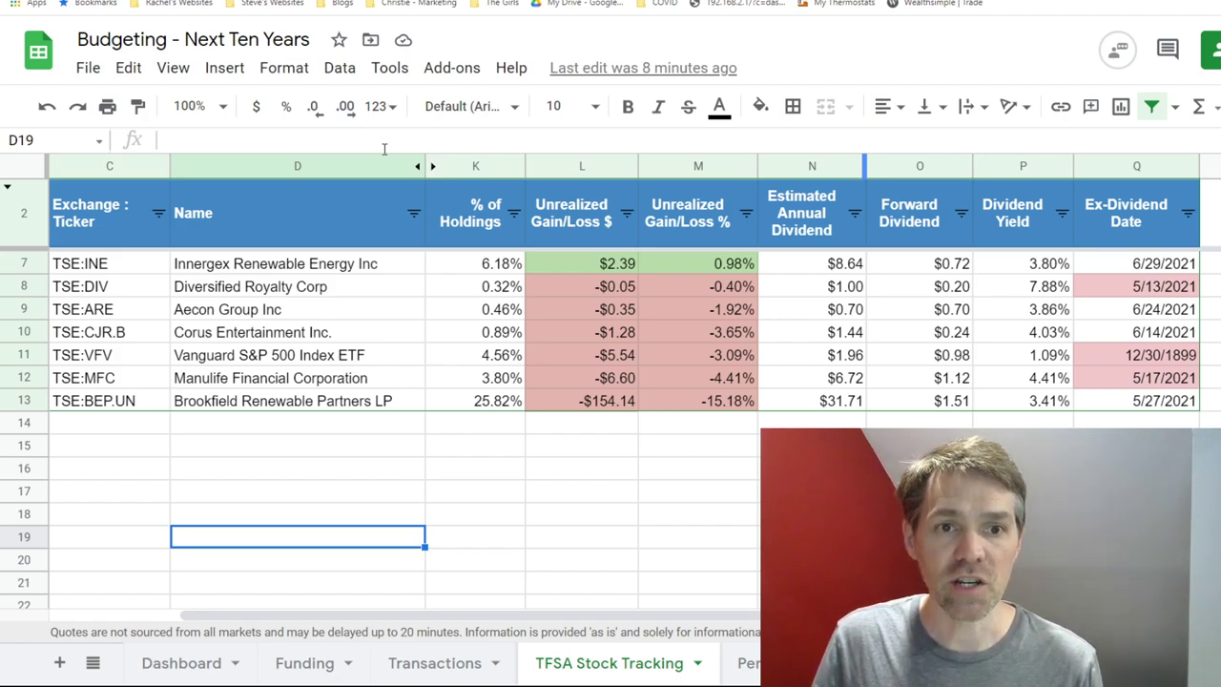
pyautogui.scroll(2, 788, 379)
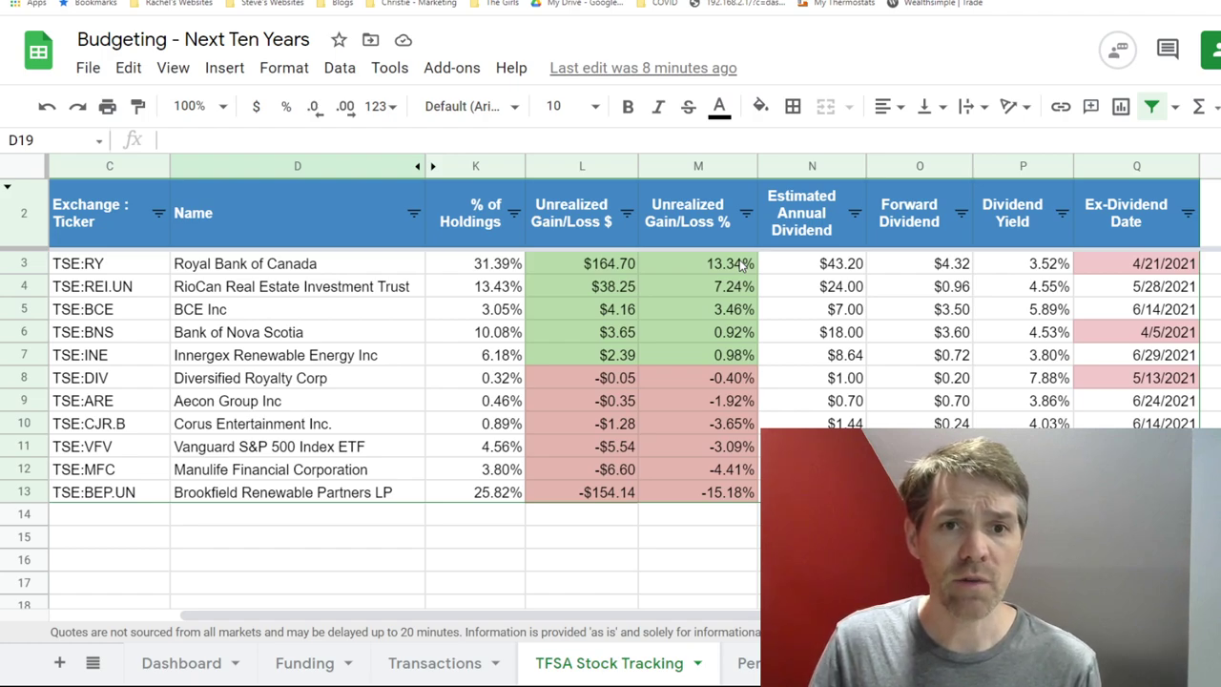
# - Scroll down the TFSA Stock Tracking sheet to review the holdings rows
pyautogui.scroll(-1, 743, 268)
pyautogui.scroll(-1, 745, 270)
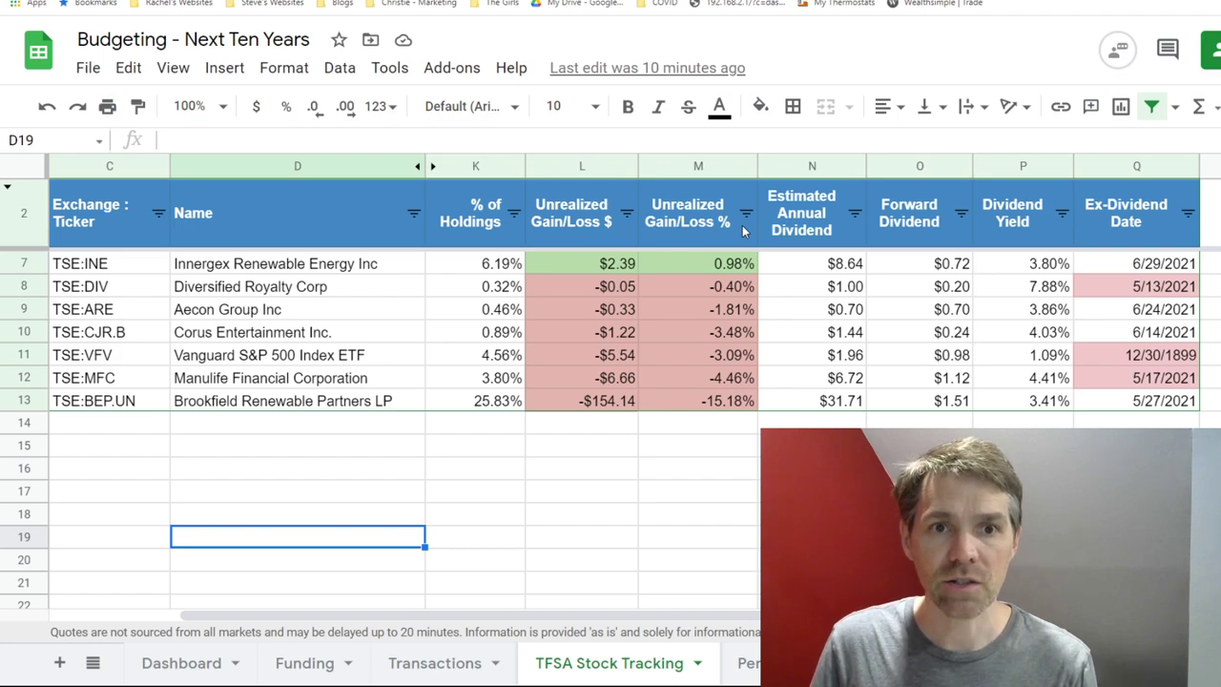
# - Return to Wealthsimple Trade and open the TFSA account page showing the $4,934.12 balance
pyautogui.click(907, 0)
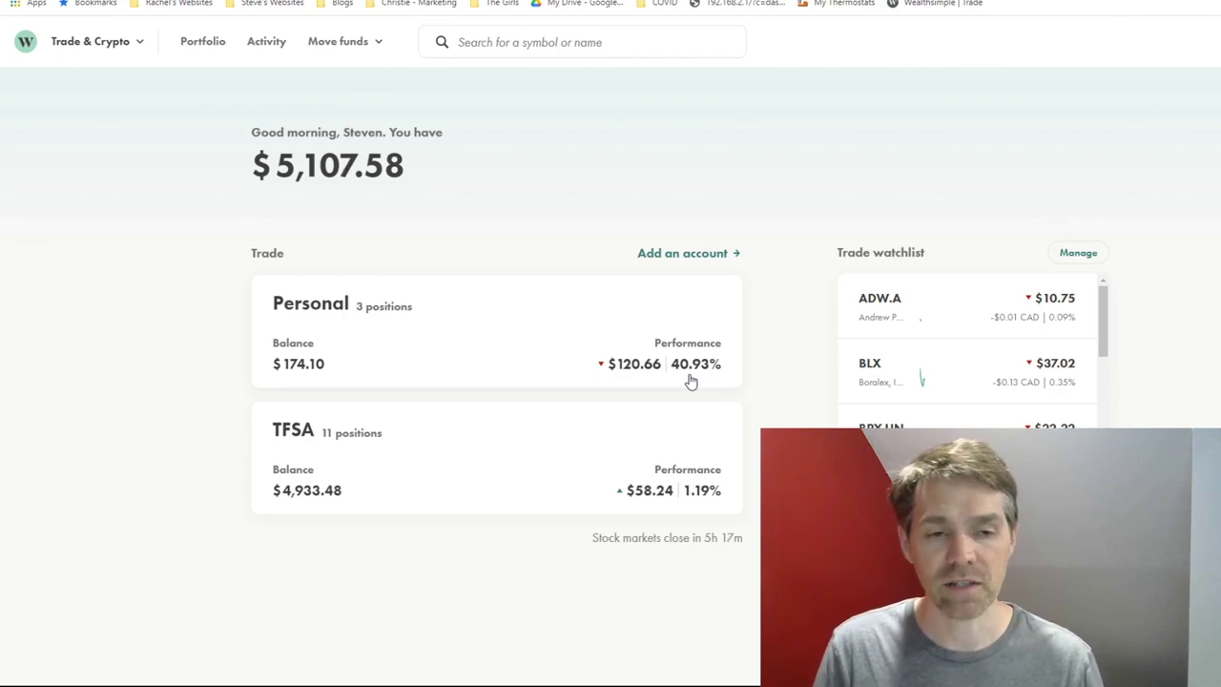
pyautogui.scroll(-3, 703, 382)
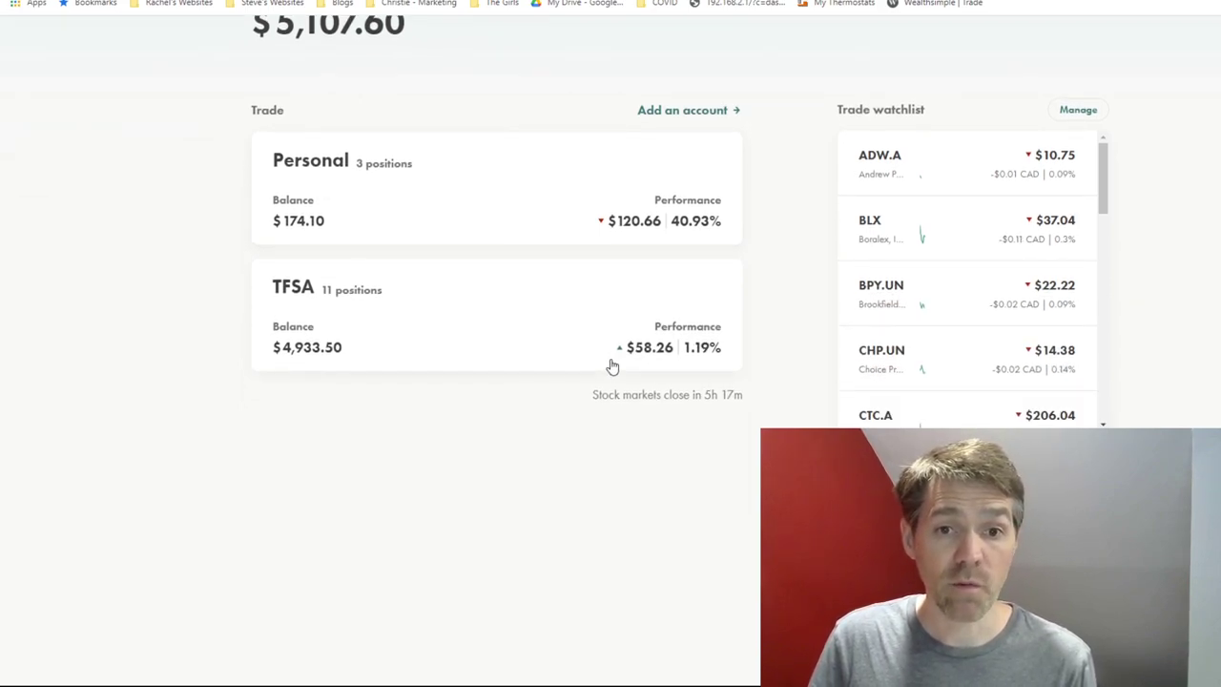
pyautogui.click(525, 308)
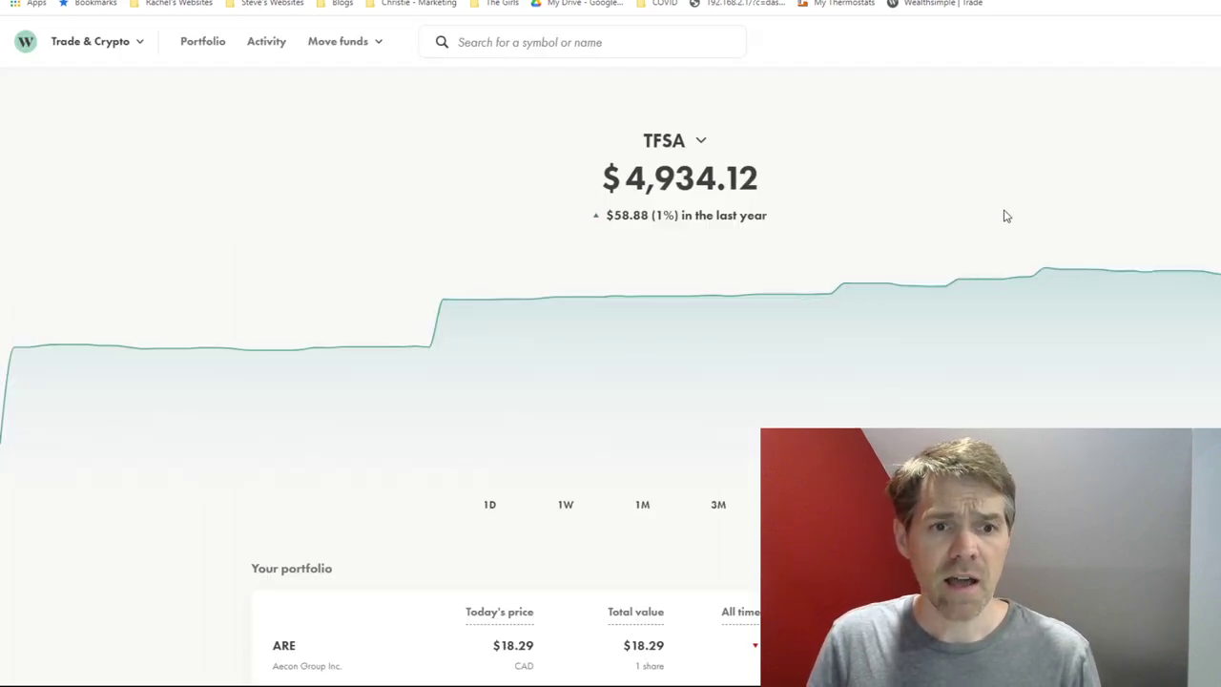
pyautogui.scroll(-5, 1009, 224)
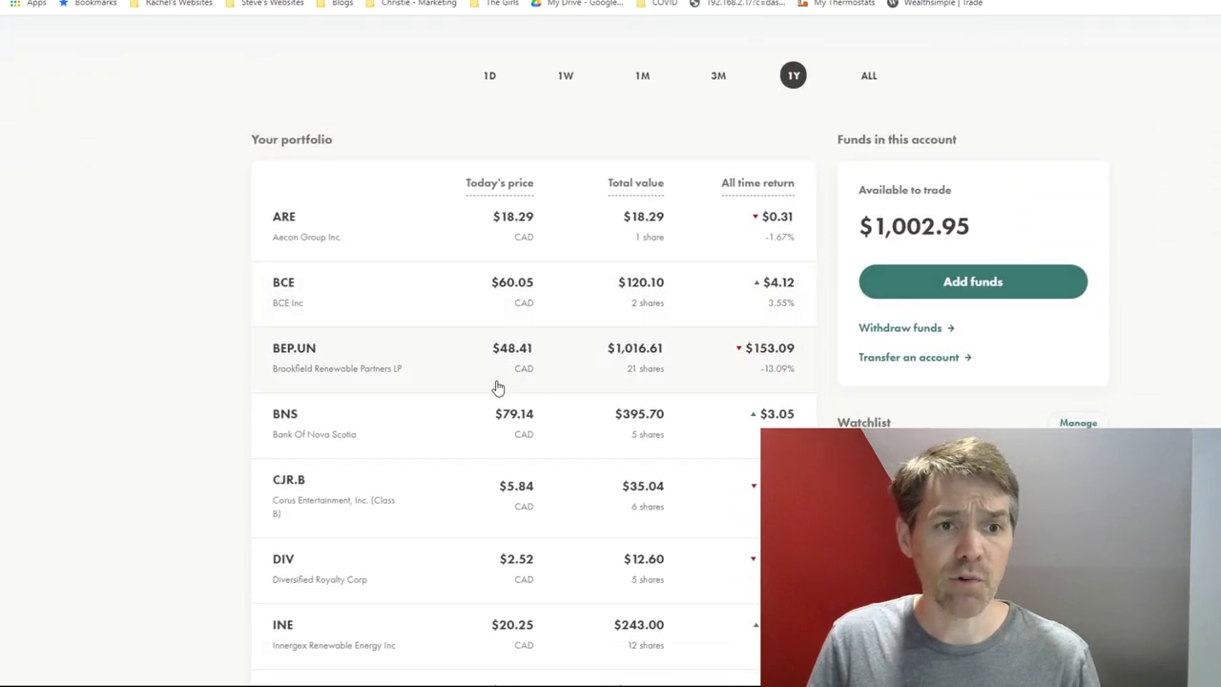
pyautogui.click(414, 373)
pyautogui.scroll(-4, 649, 377)
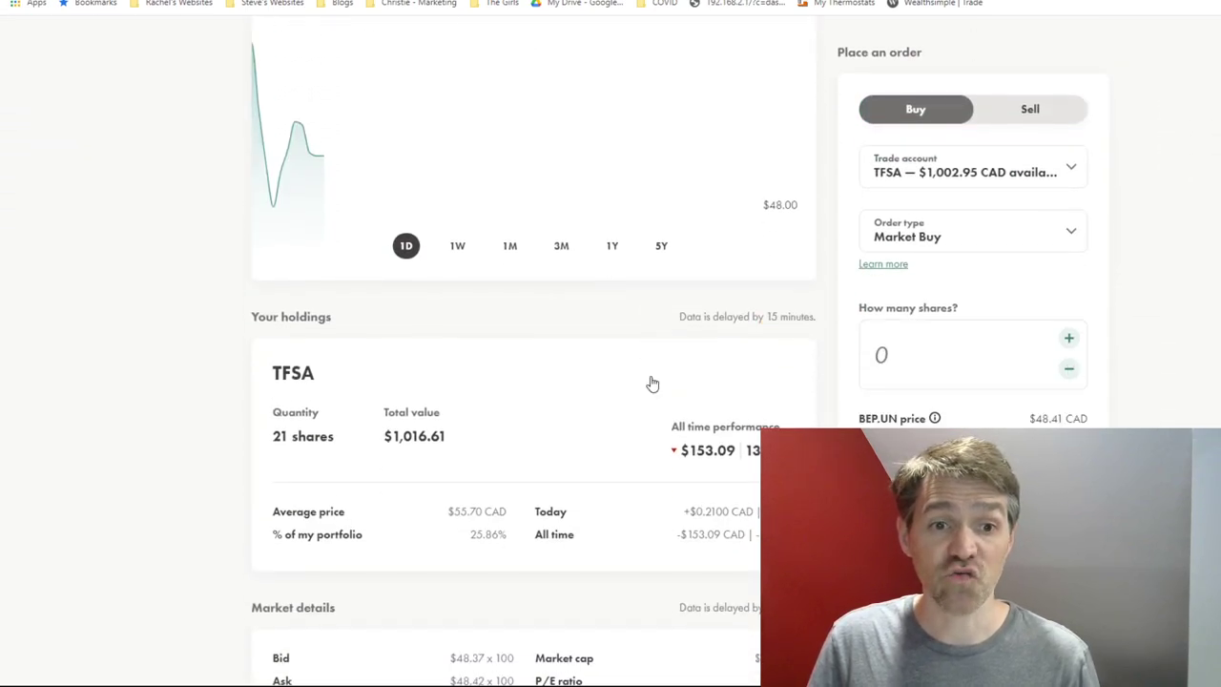
pyautogui.scroll(-4, 652, 383)
pyautogui.scroll(2, 649, 385)
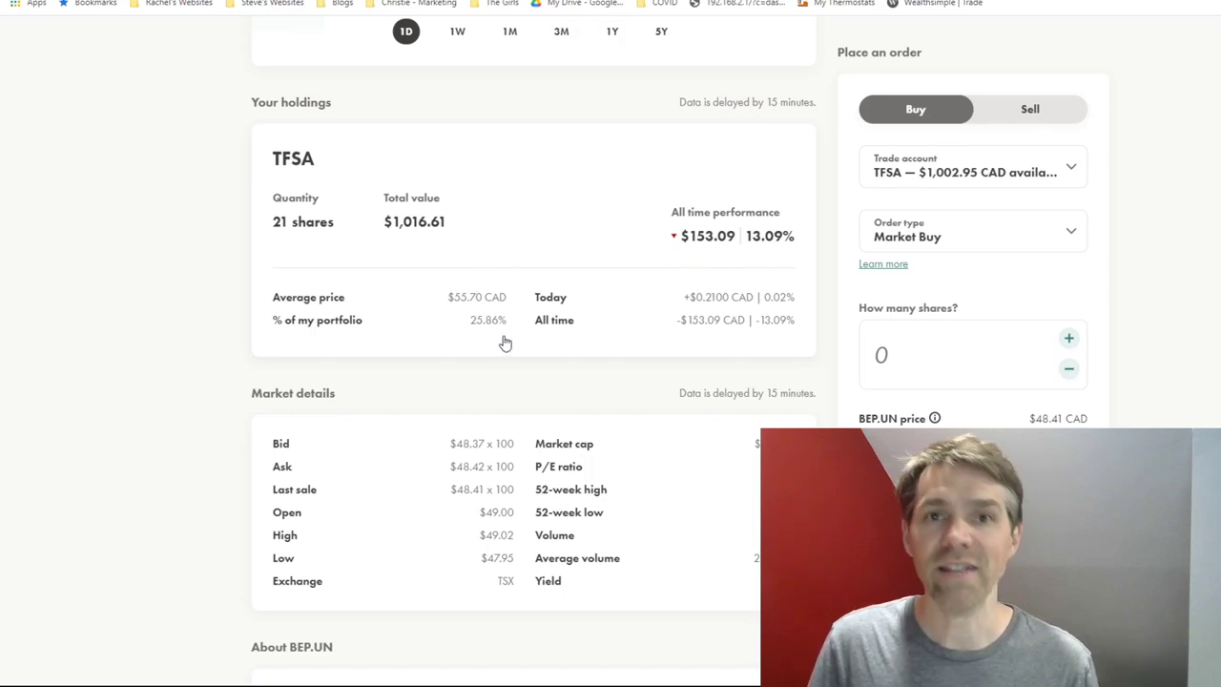
pyautogui.scroll(5, 504, 342)
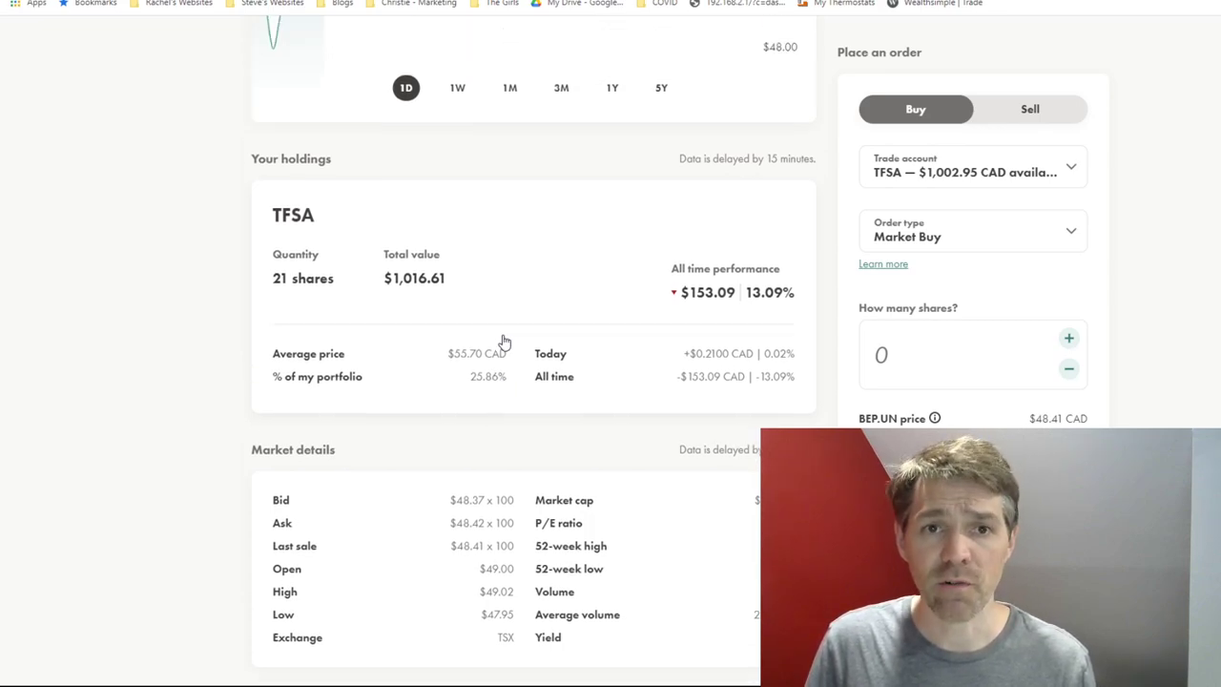
pyautogui.hotkey('alt', 'Left')
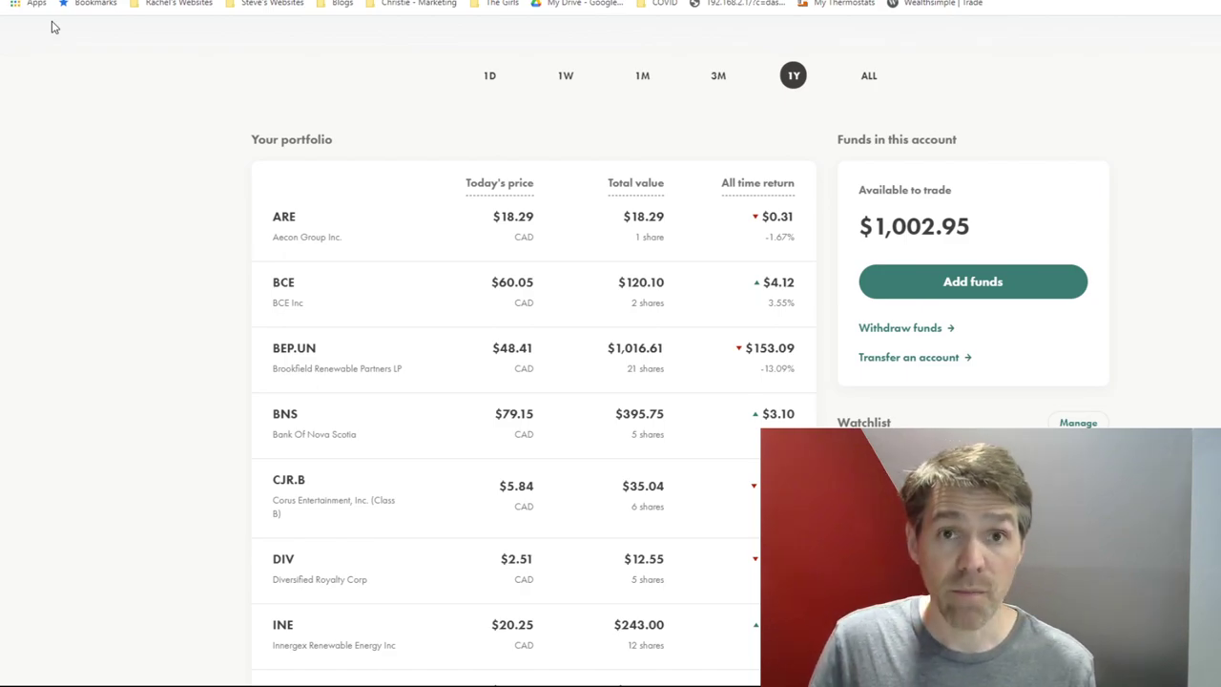
pyautogui.scroll(-4, 572, 311)
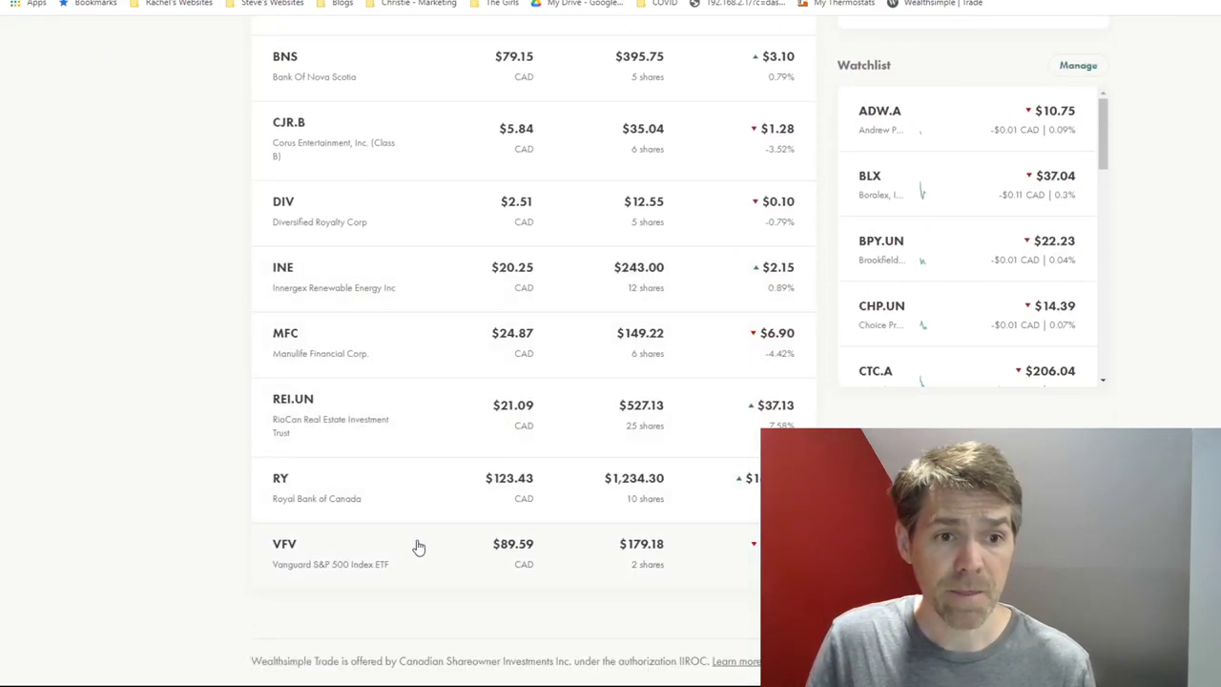
# - Open the VFV Vanguard S&P 500 ETF page and view its 1W, 1M and 5Y charts
pyautogui.click(408, 551)
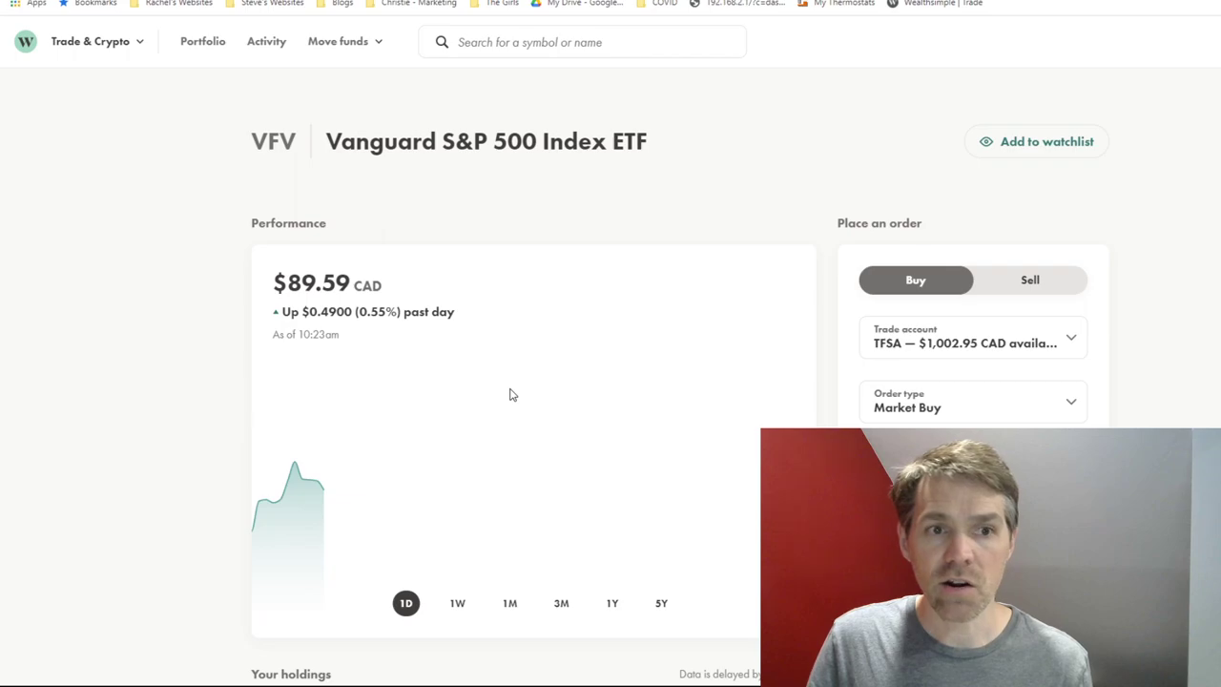
pyautogui.scroll(-2, 515, 393)
pyautogui.click(466, 394)
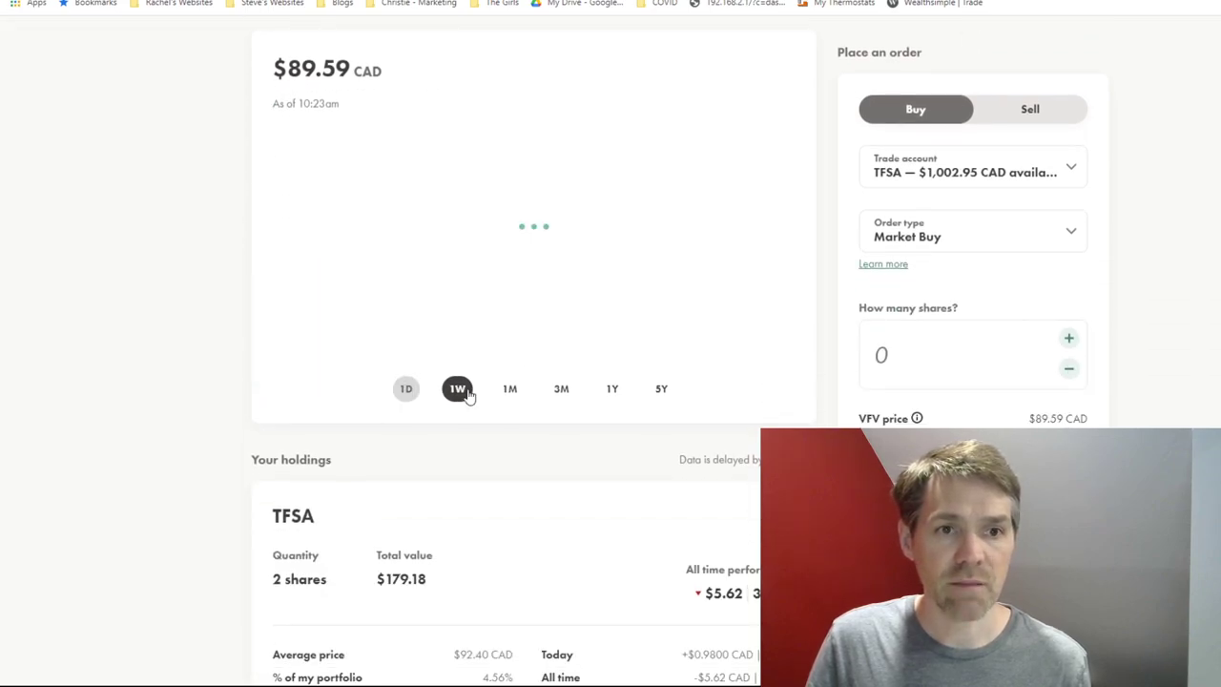
pyautogui.click(513, 392)
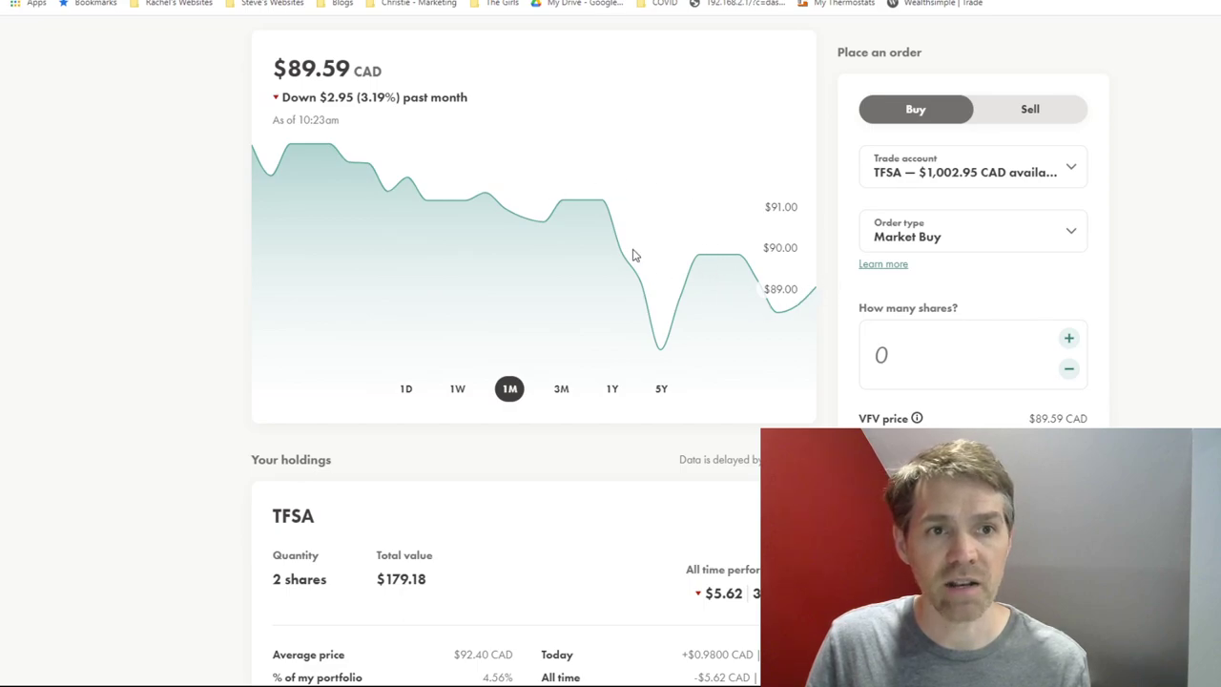
pyautogui.click(662, 391)
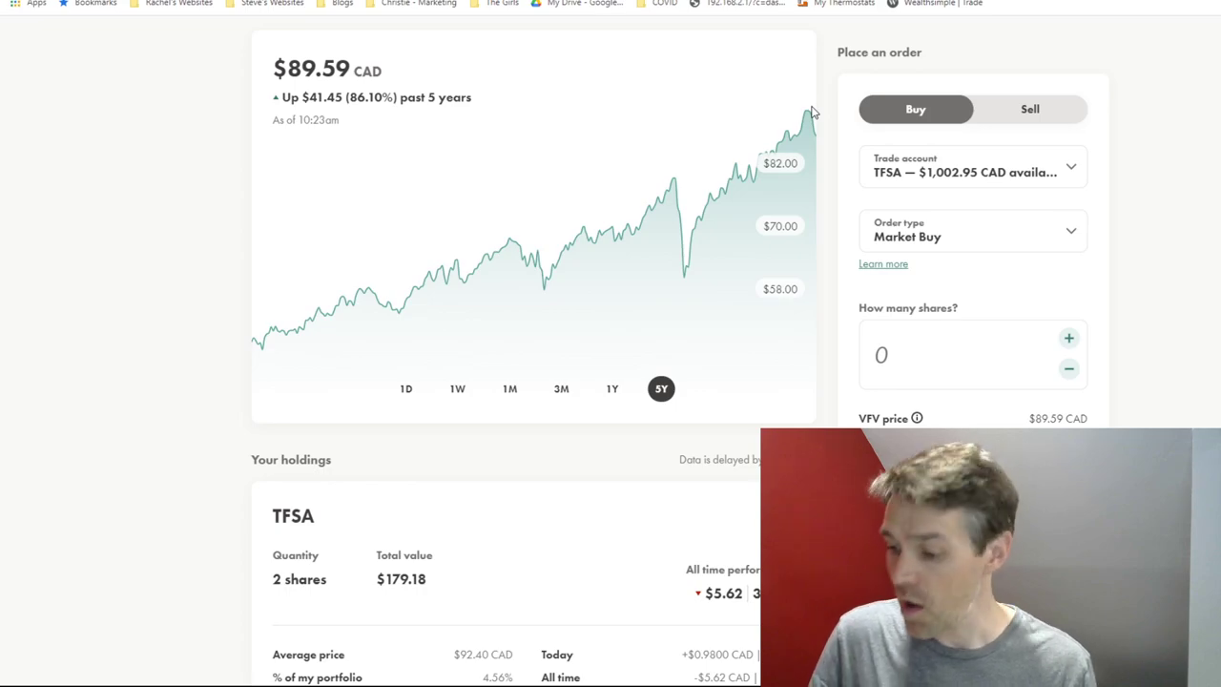
# - Buy 3 VFV shares at market in the TFSA, bringing the holding to 5 shares worth $447.75
pyautogui.click(1071, 340)
pyautogui.click(1071, 340)
pyautogui.click(1070, 340)
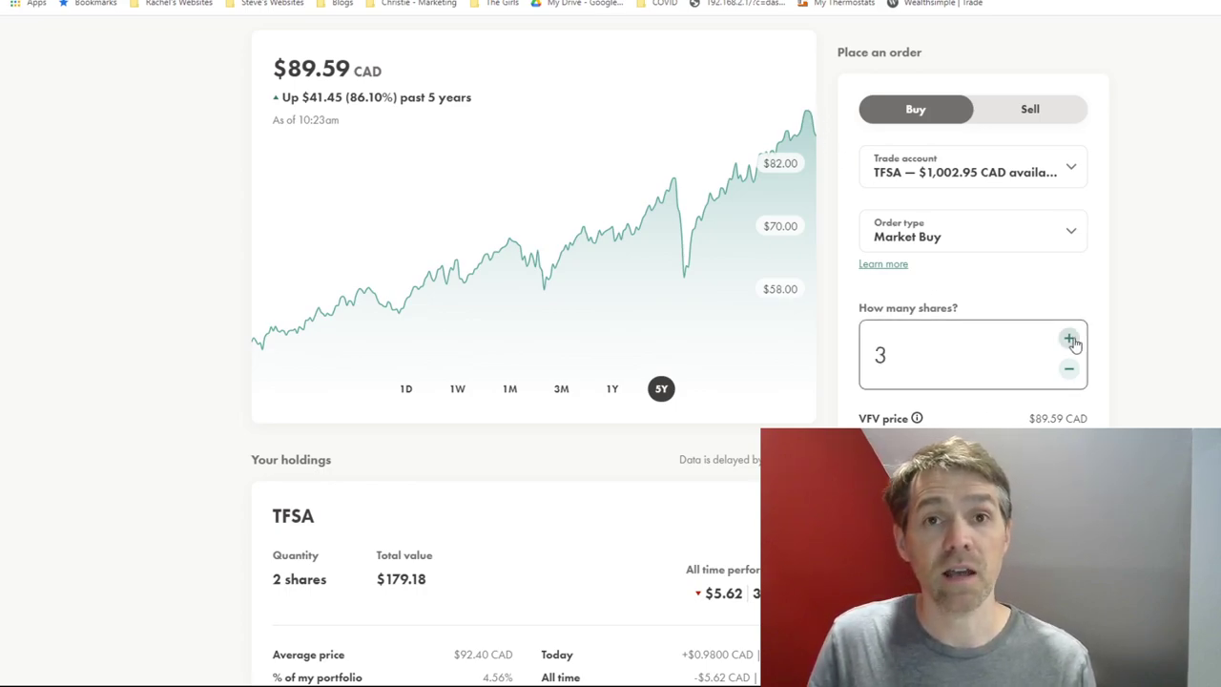
pyautogui.scroll(2, 853, 420)
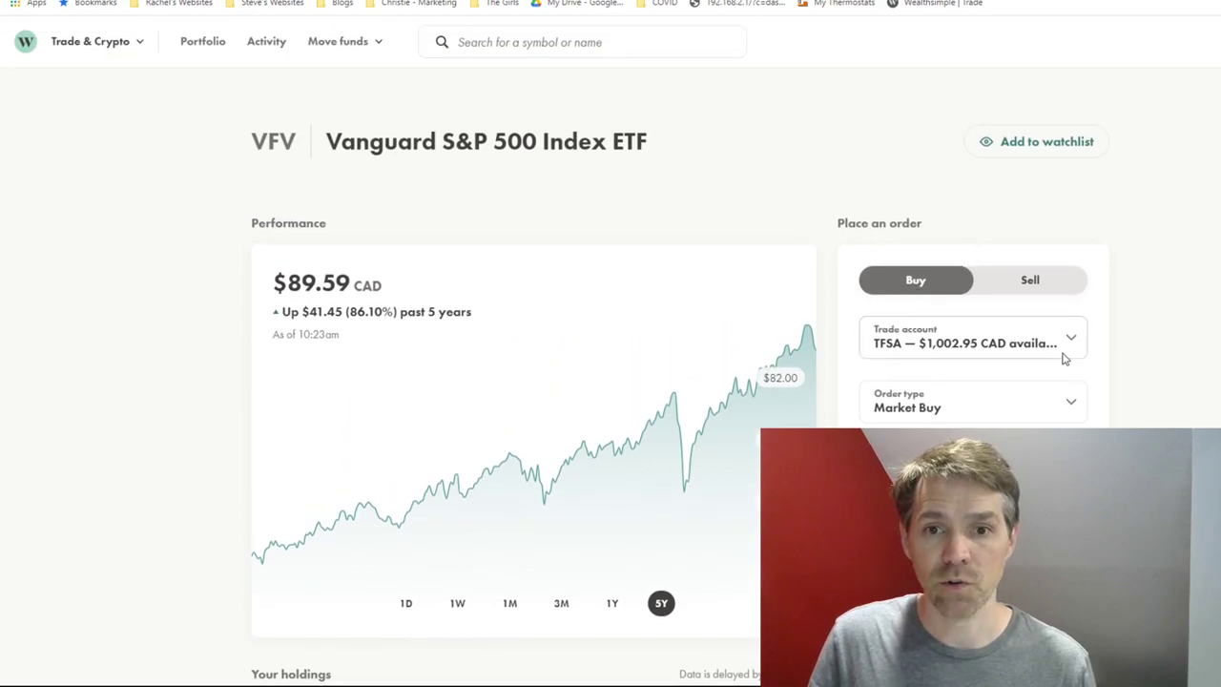
pyautogui.scroll(-3, 1019, 417)
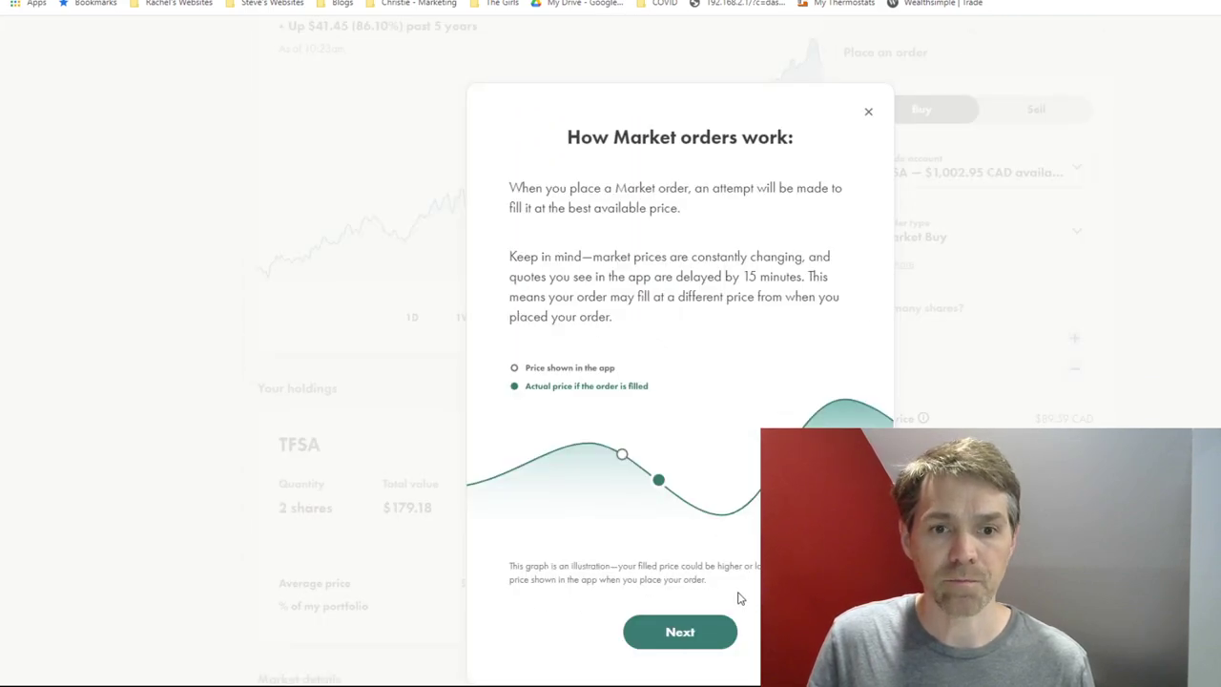
pyautogui.click(695, 634)
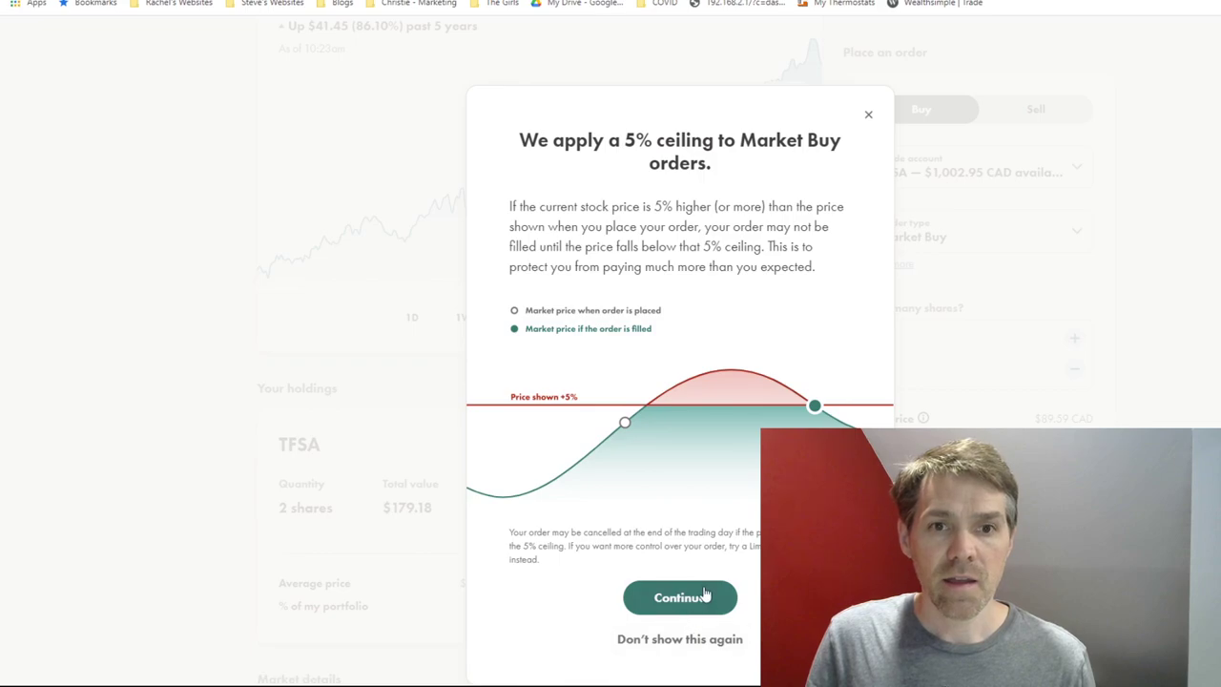
pyautogui.click(704, 595)
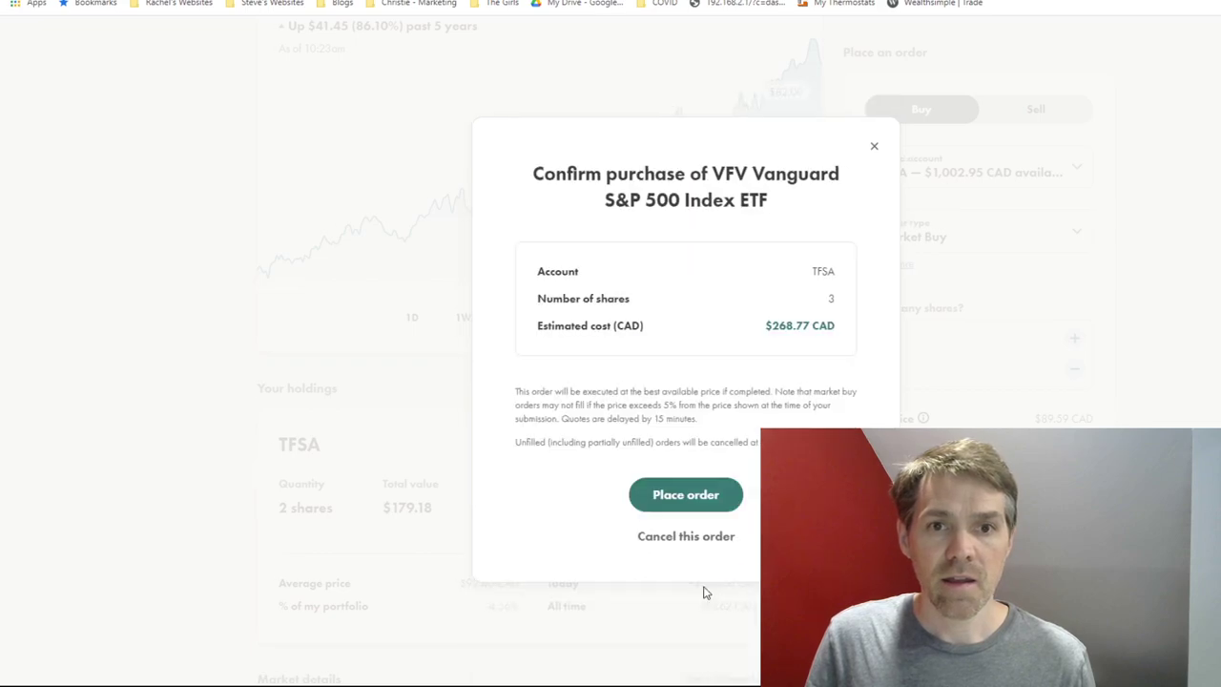
pyautogui.click(716, 496)
pyautogui.click(718, 491)
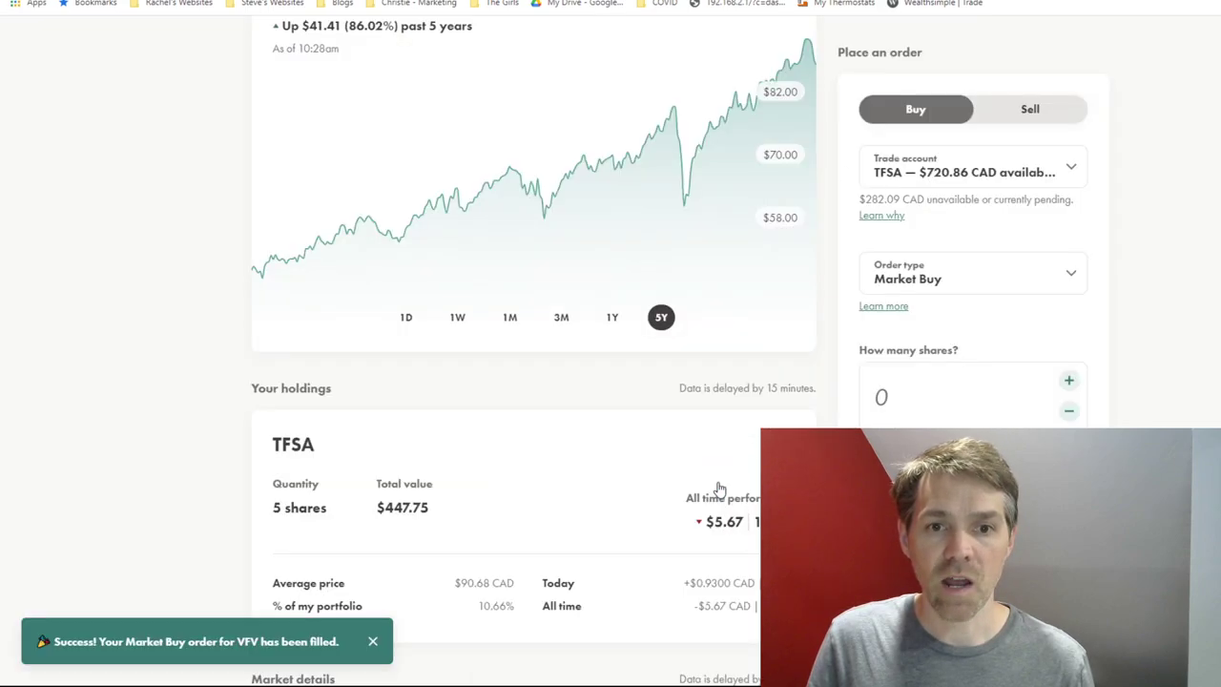
pyautogui.scroll(3, 720, 488)
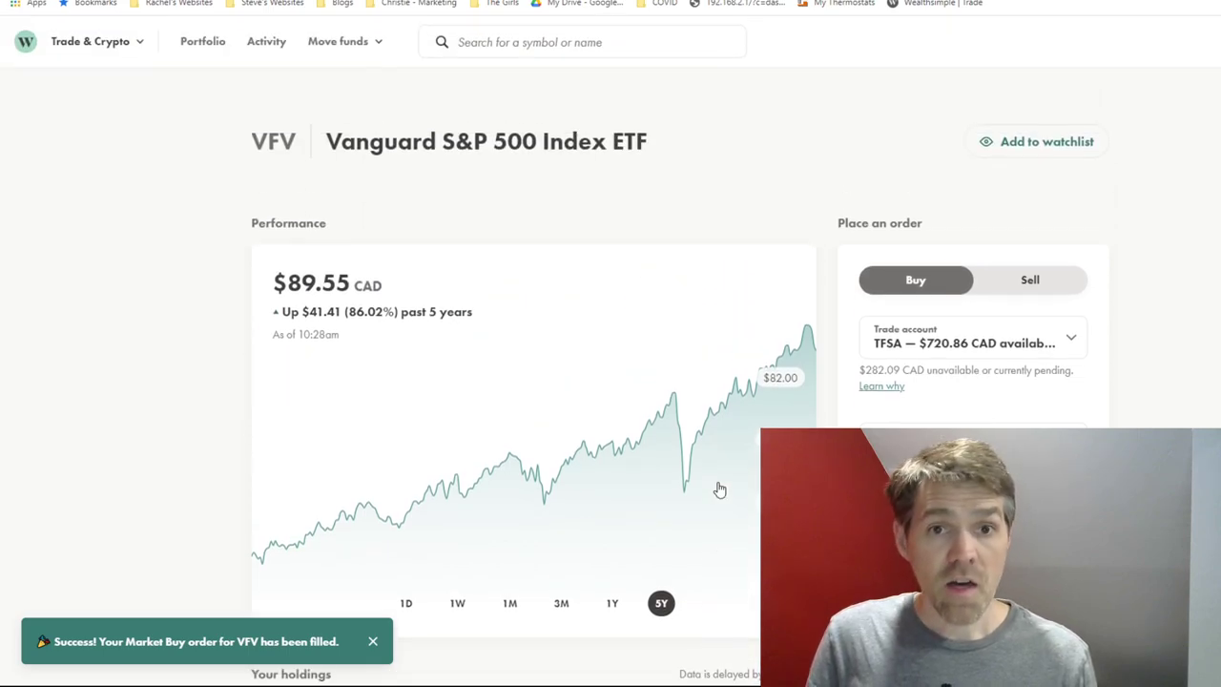
# - Go through the portfolio and TFSA account to the MFC Manulife Financial stock page
pyautogui.click(208, 44)
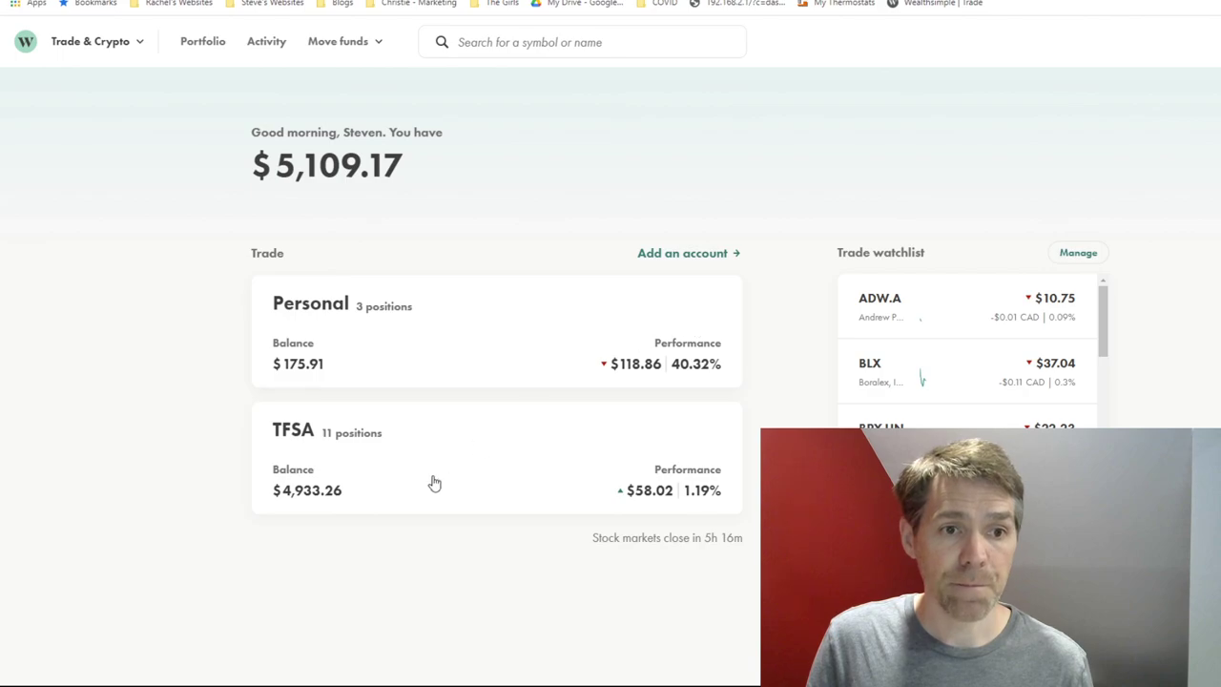
pyautogui.click(453, 483)
pyautogui.scroll(-5, 703, 398)
pyautogui.scroll(-7, 703, 397)
pyautogui.click(615, 246)
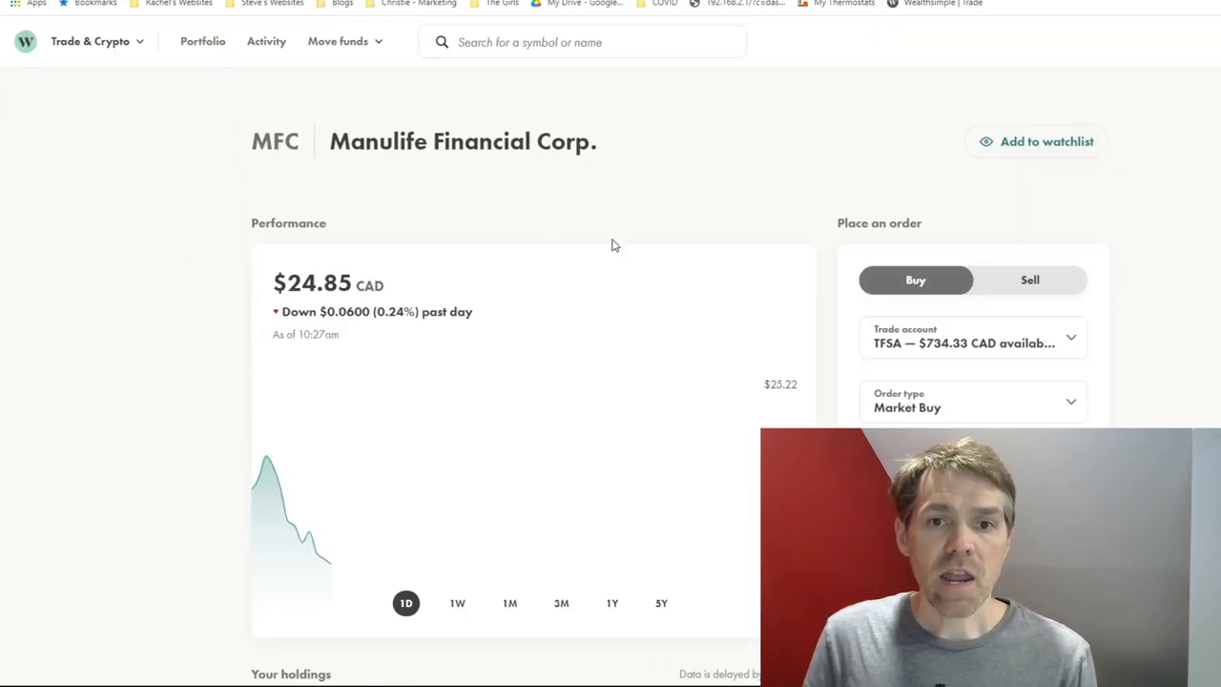
pyautogui.scroll(-6, 676, 301)
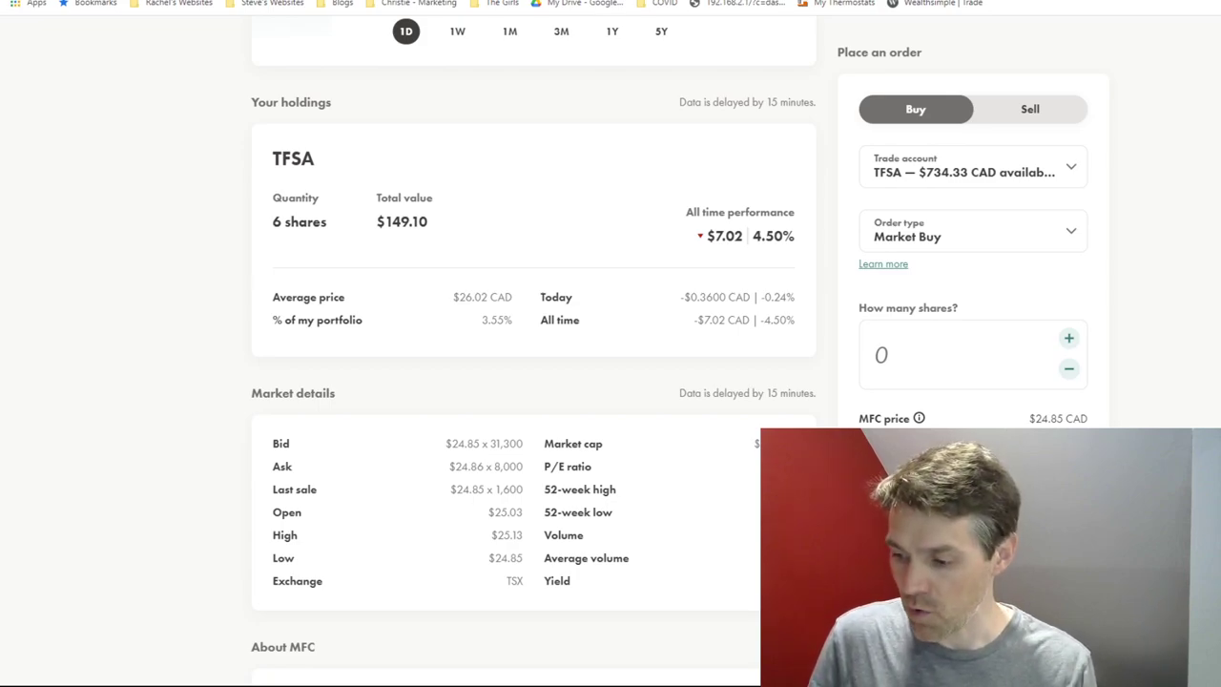
# - Buy 12 MFC shares at market in the TFSA for about $298.20
pyautogui.click(910, 354)
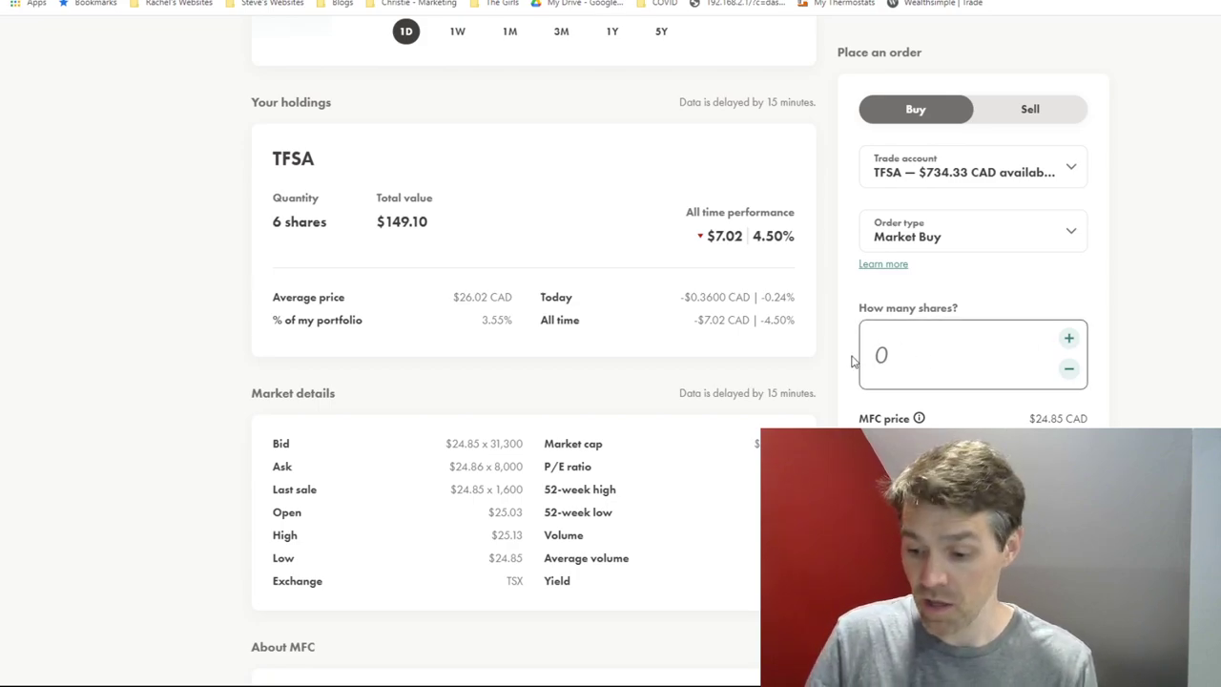
pyautogui.write('12')
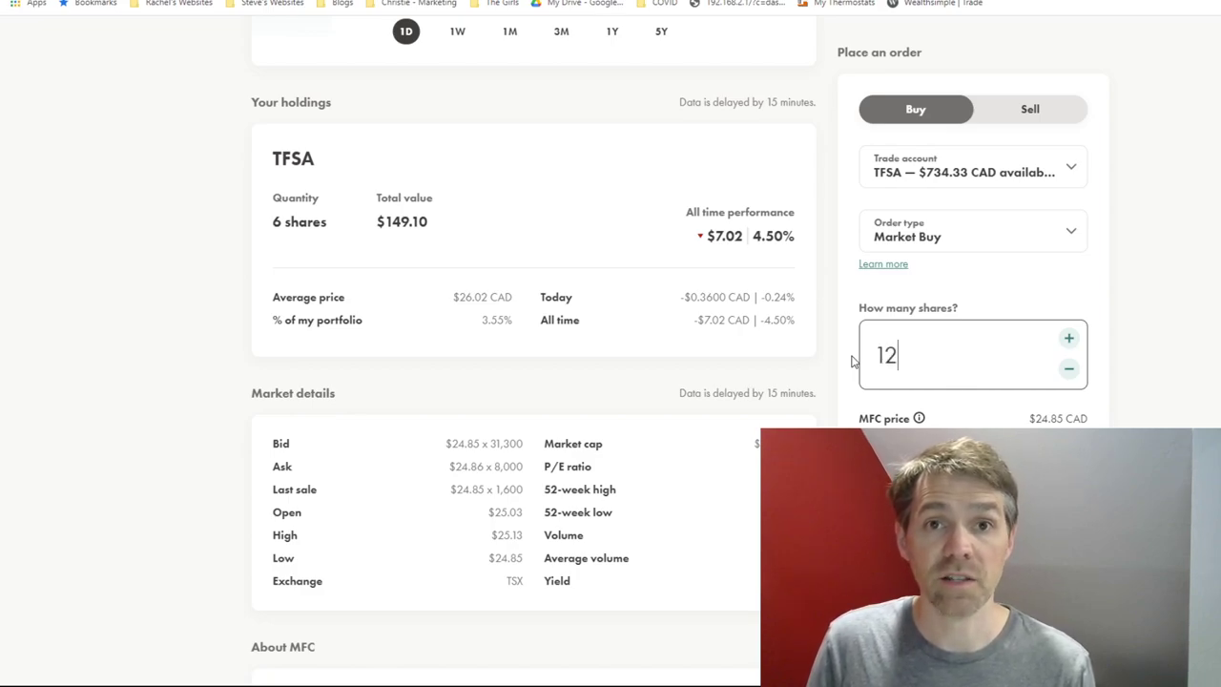
pyautogui.scroll(2, 849, 362)
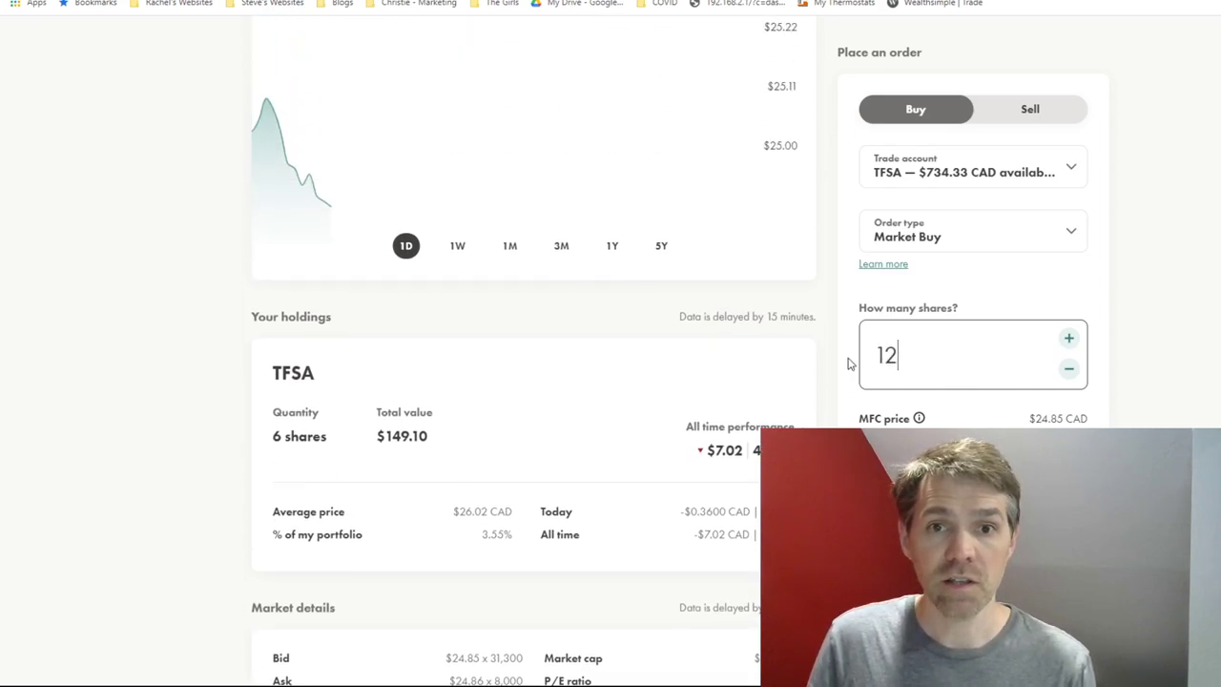
pyautogui.press('Return')
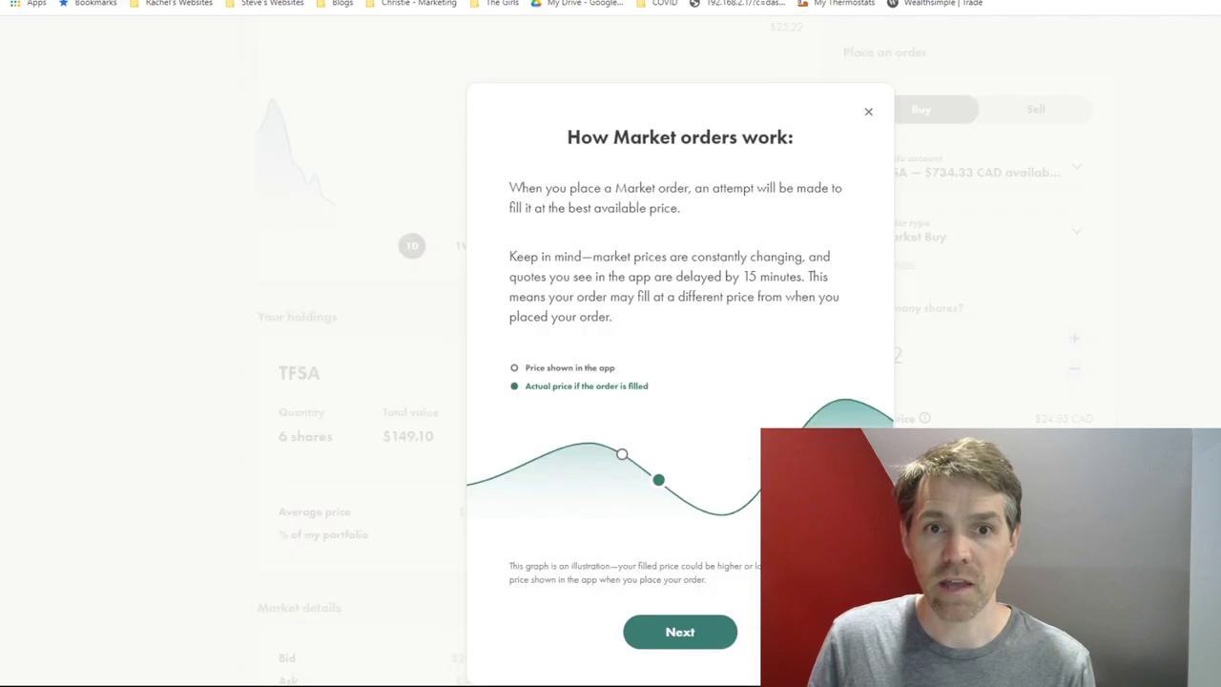
pyautogui.click(719, 634)
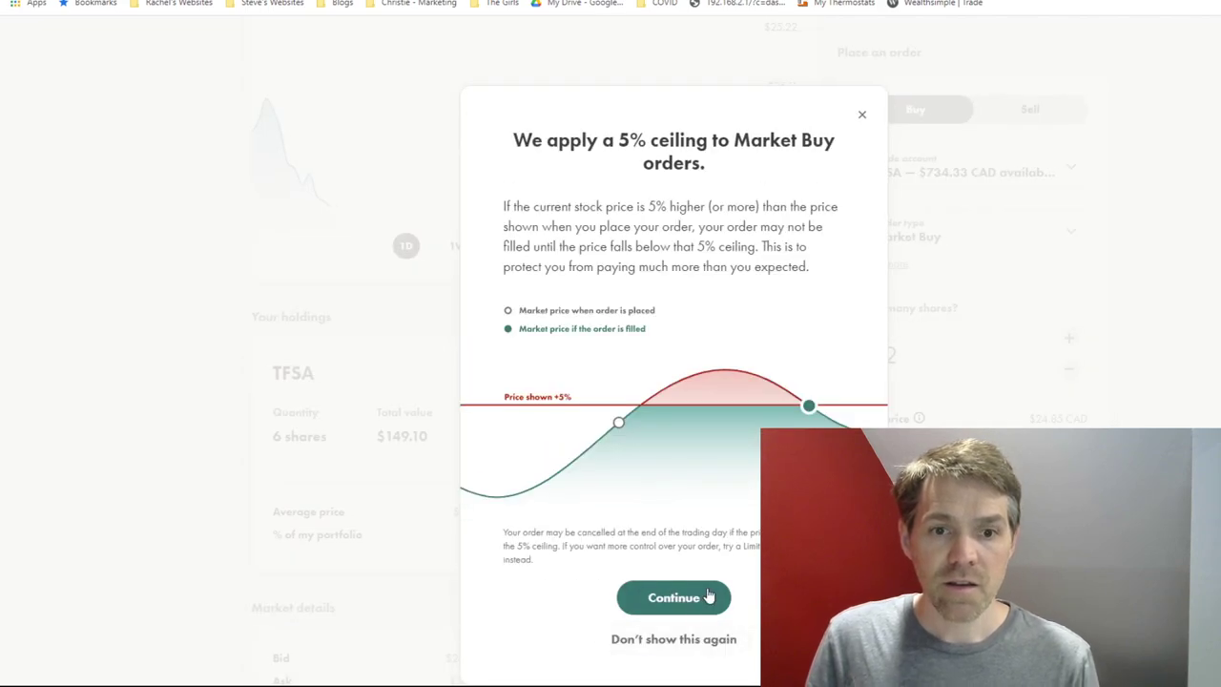
pyautogui.click(710, 595)
pyautogui.click(718, 497)
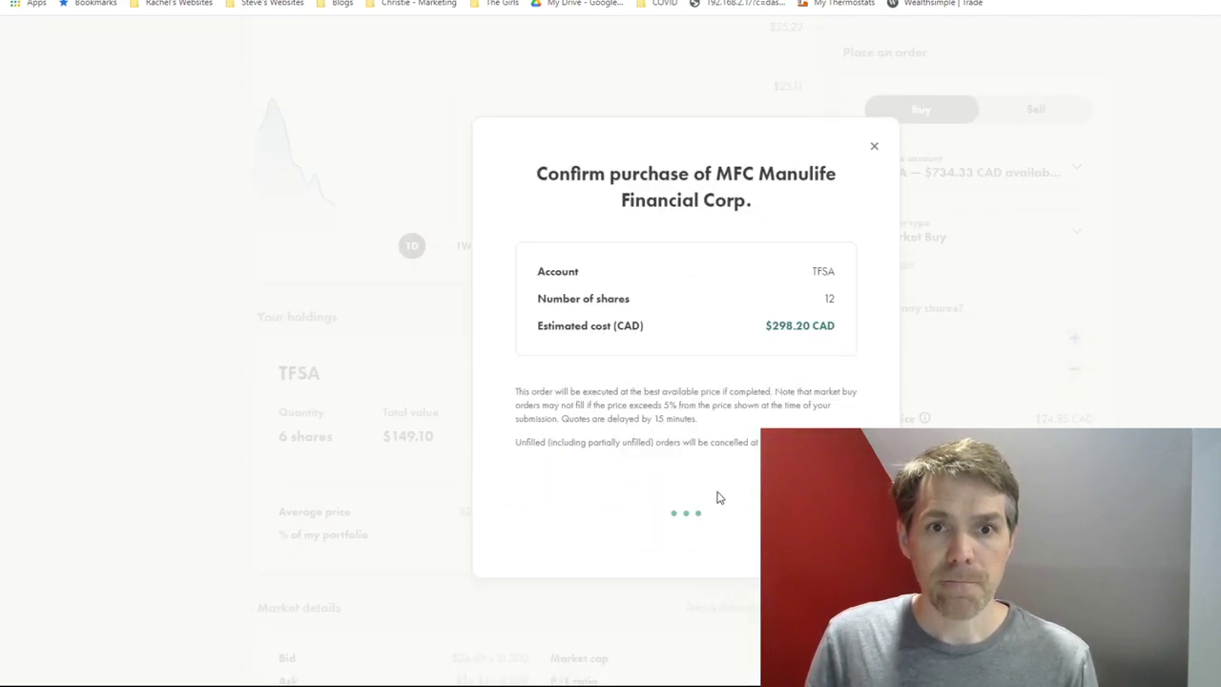
pyautogui.click(728, 491)
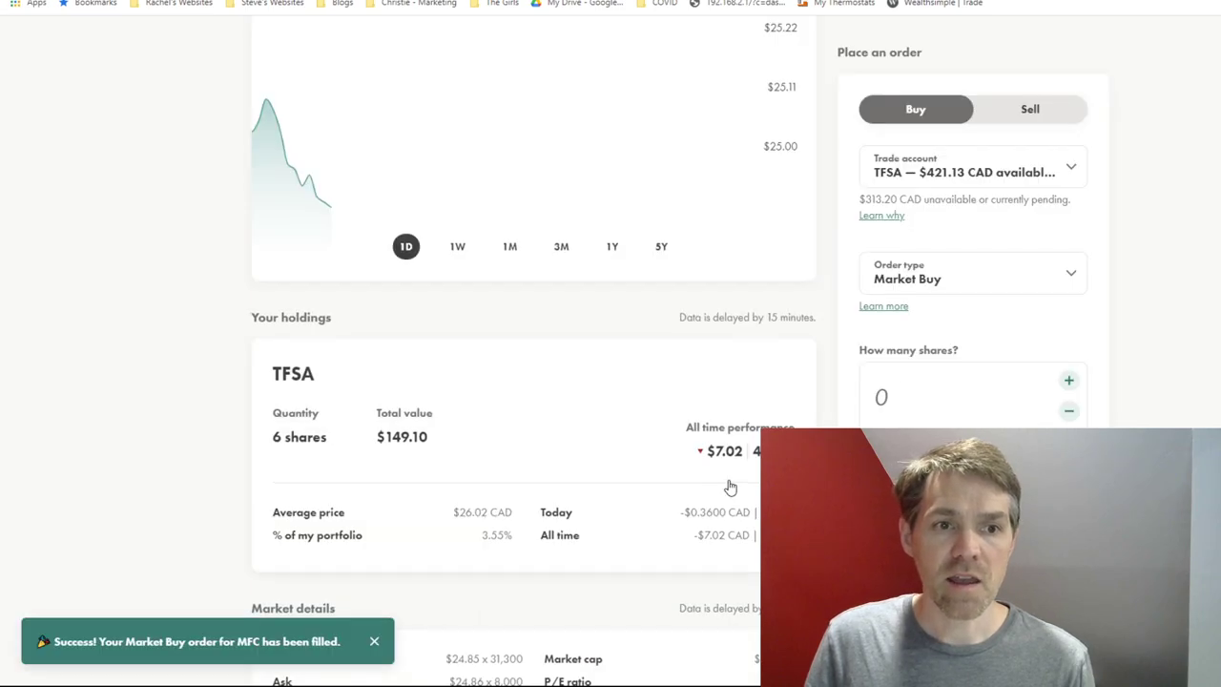
# - Open the DIV Diversified Royalty Corp holding and show its 5-year chart, up 11.01%
pyautogui.scroll(4, 728, 487)
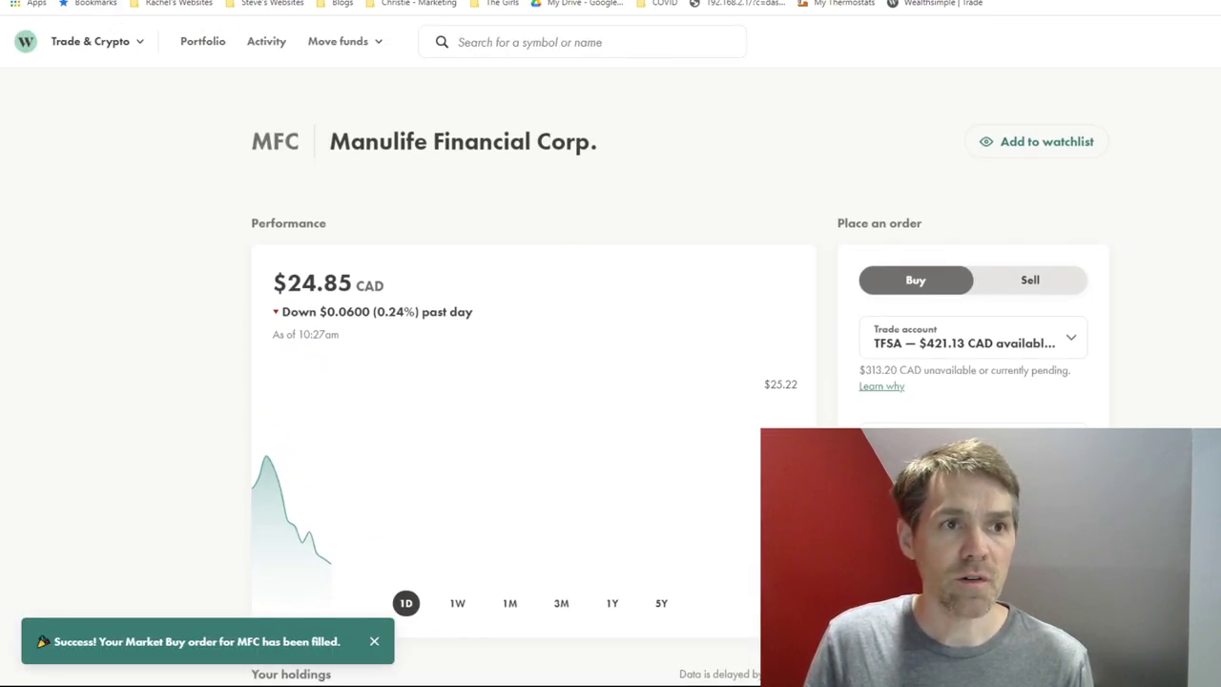
pyautogui.hotkey('alt', 'Left')
pyautogui.scroll(-5, 835, 360)
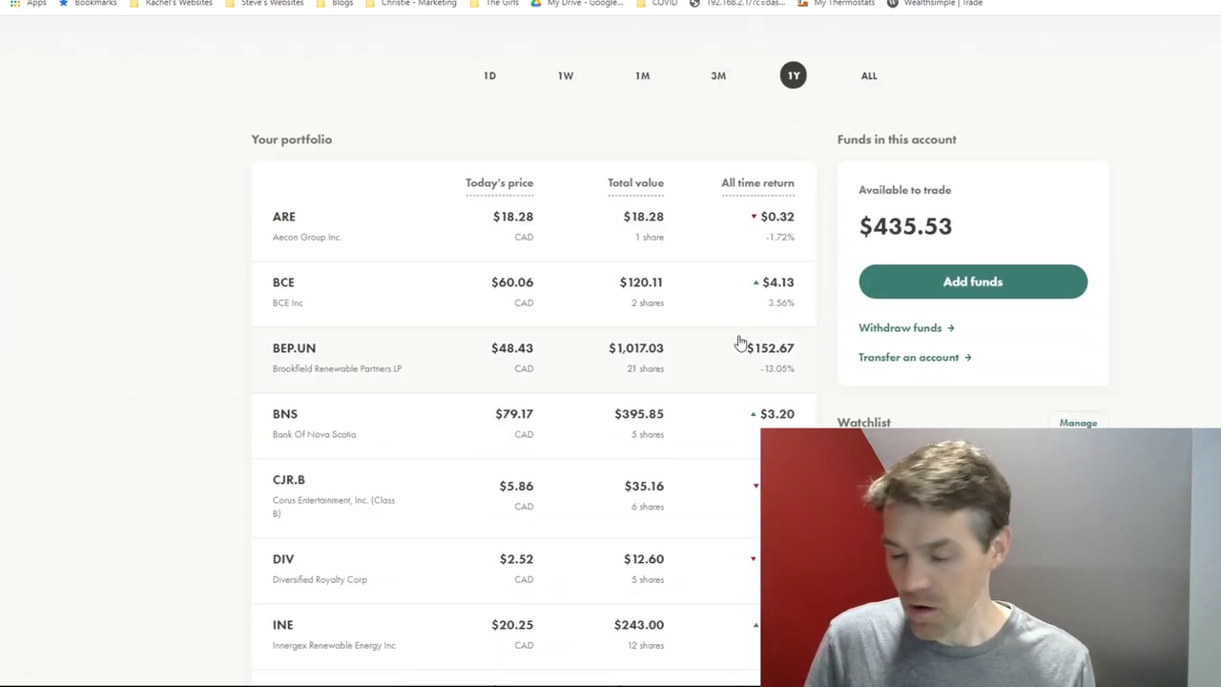
pyautogui.scroll(-3, 464, 428)
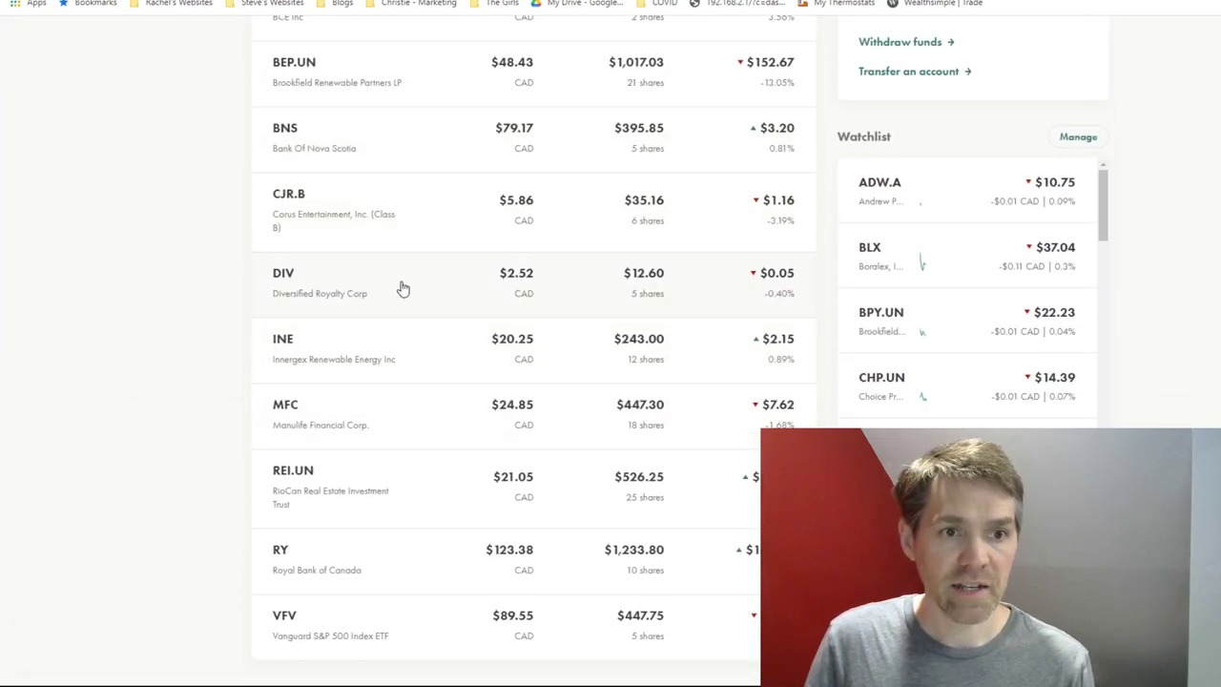
pyautogui.click(403, 288)
pyautogui.scroll(-2, 589, 340)
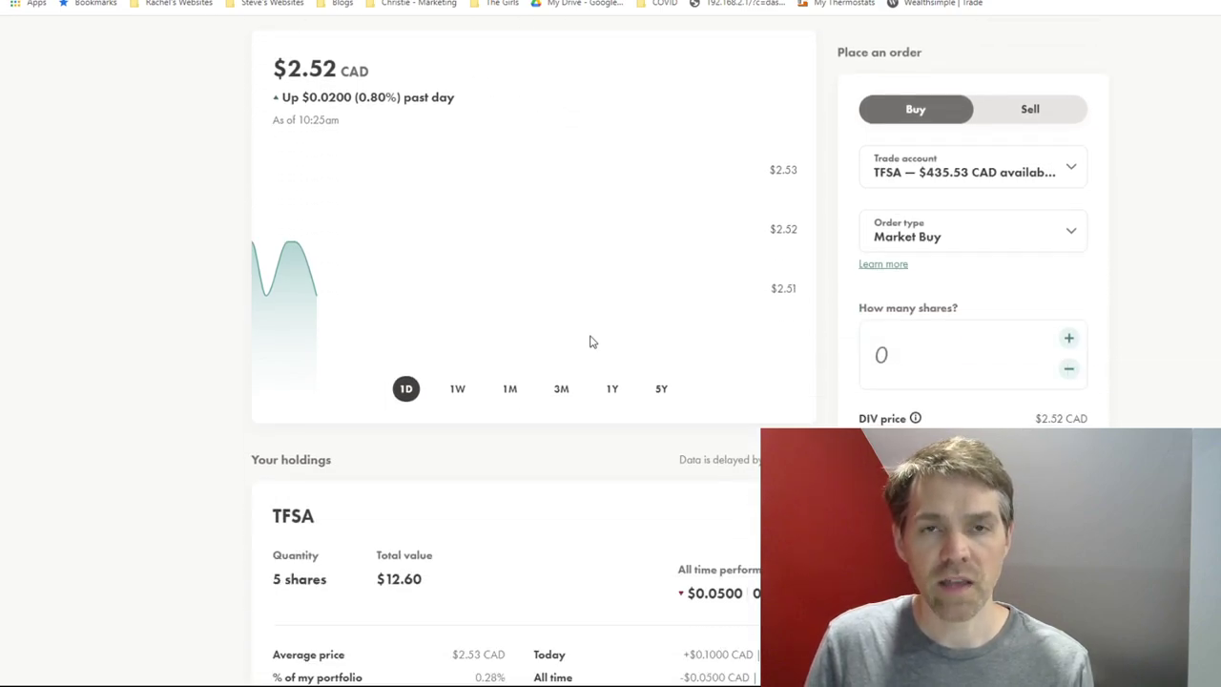
pyautogui.scroll(2, 610, 353)
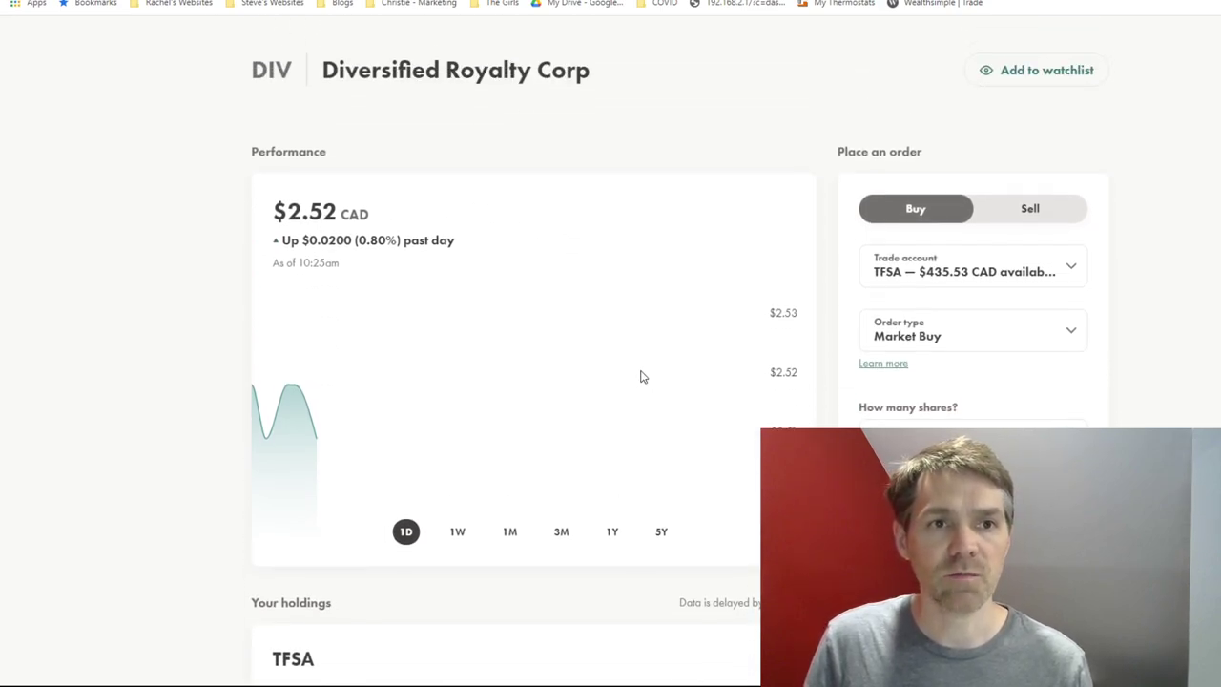
pyautogui.click(661, 534)
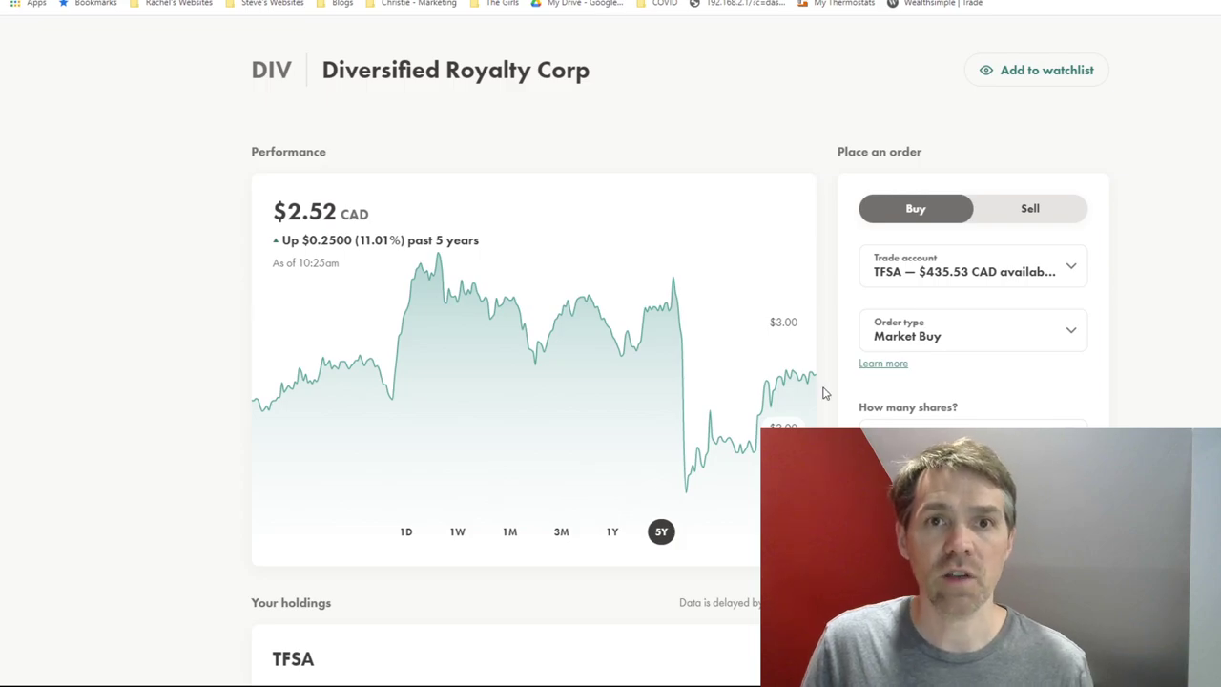
# - Scroll over the DIV page's TFSA Market Buy order form with $435.53 available
pyautogui.scroll(-5, 825, 393)
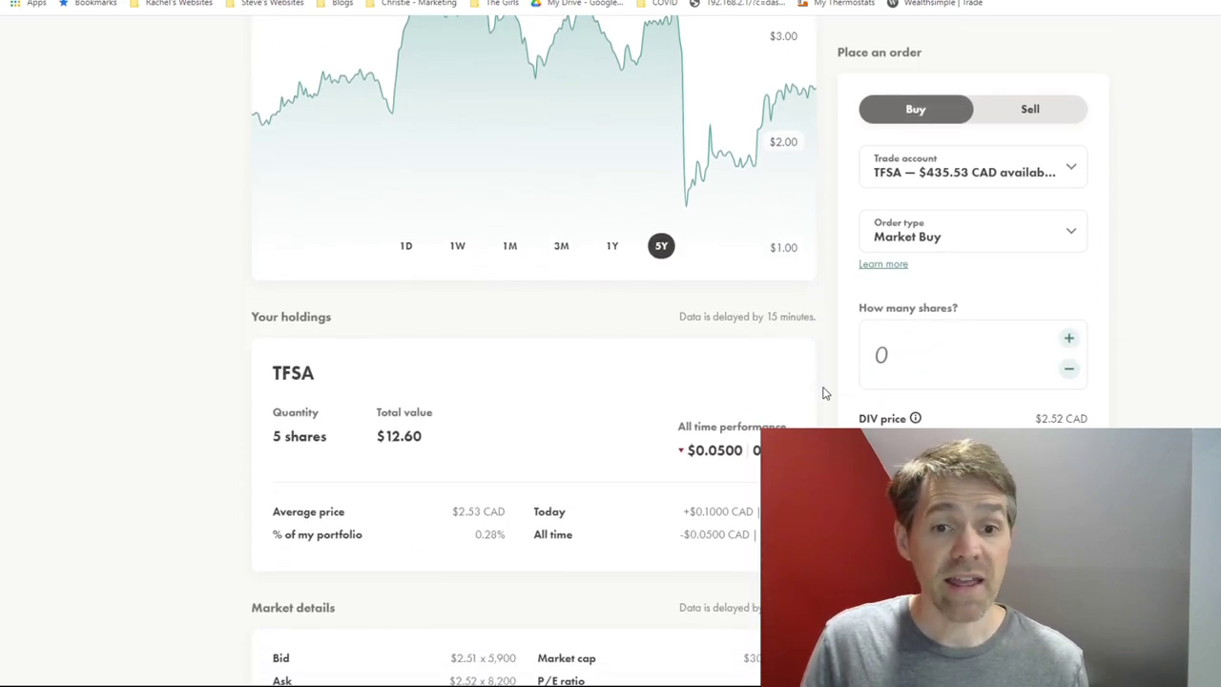
pyautogui.scroll(4, 826, 393)
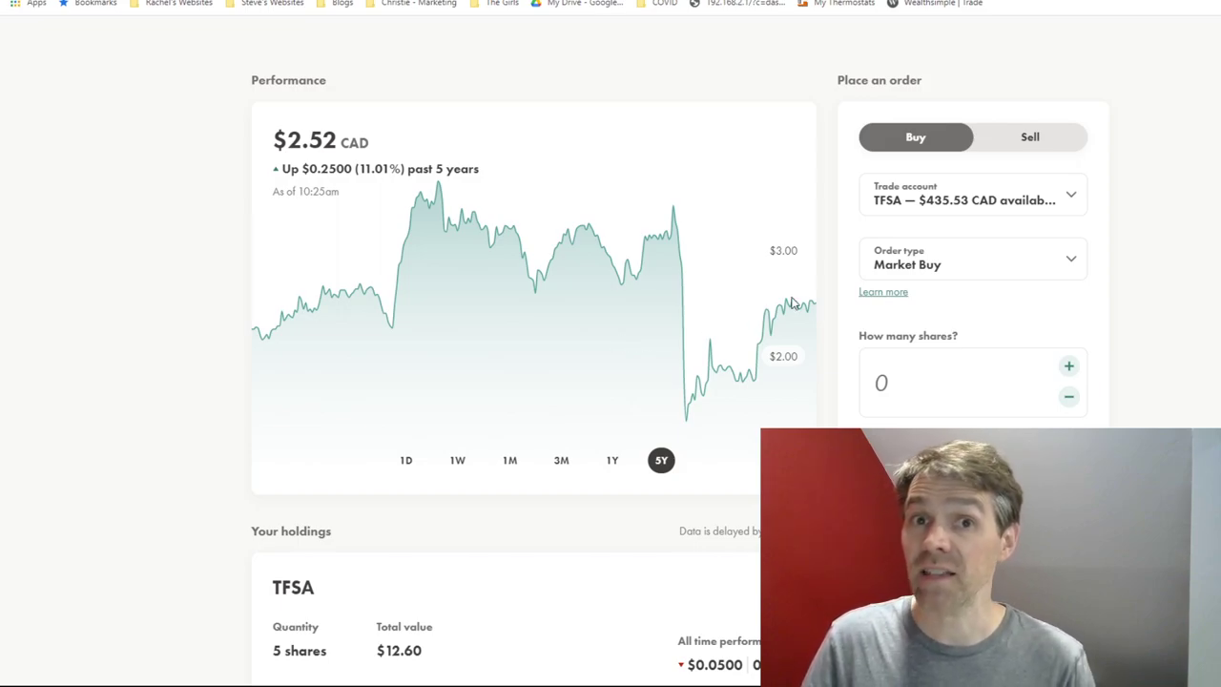
pyautogui.scroll(3, 791, 304)
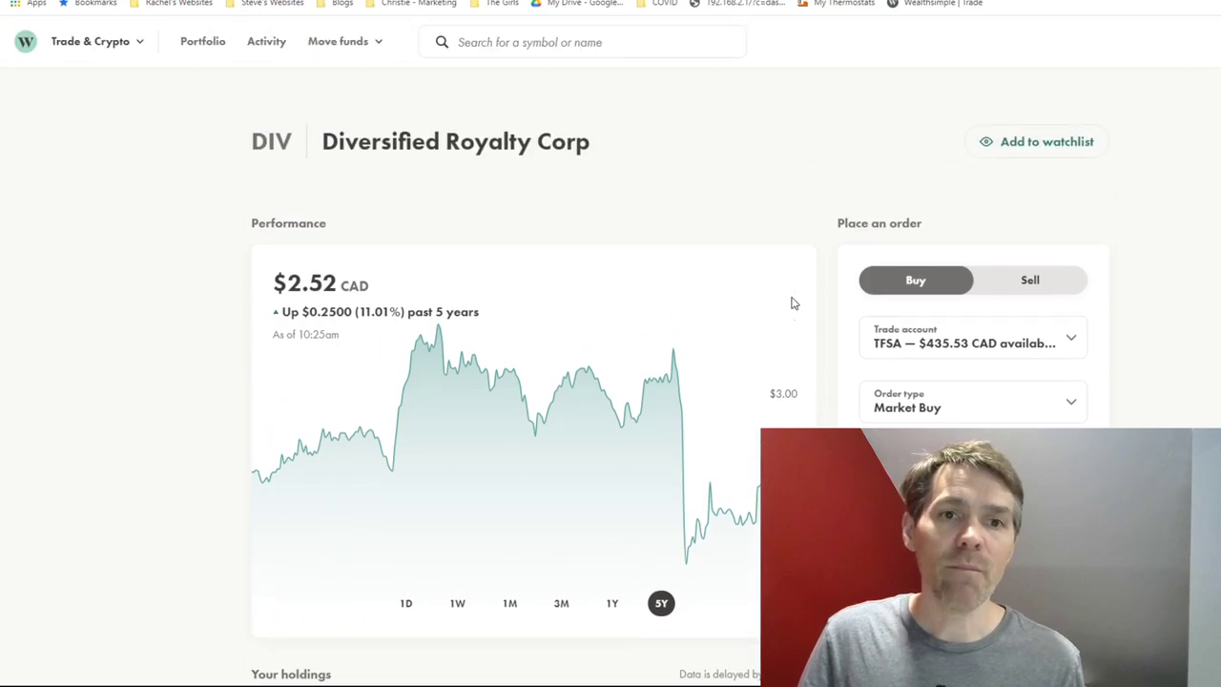
pyautogui.scroll(-2, 791, 303)
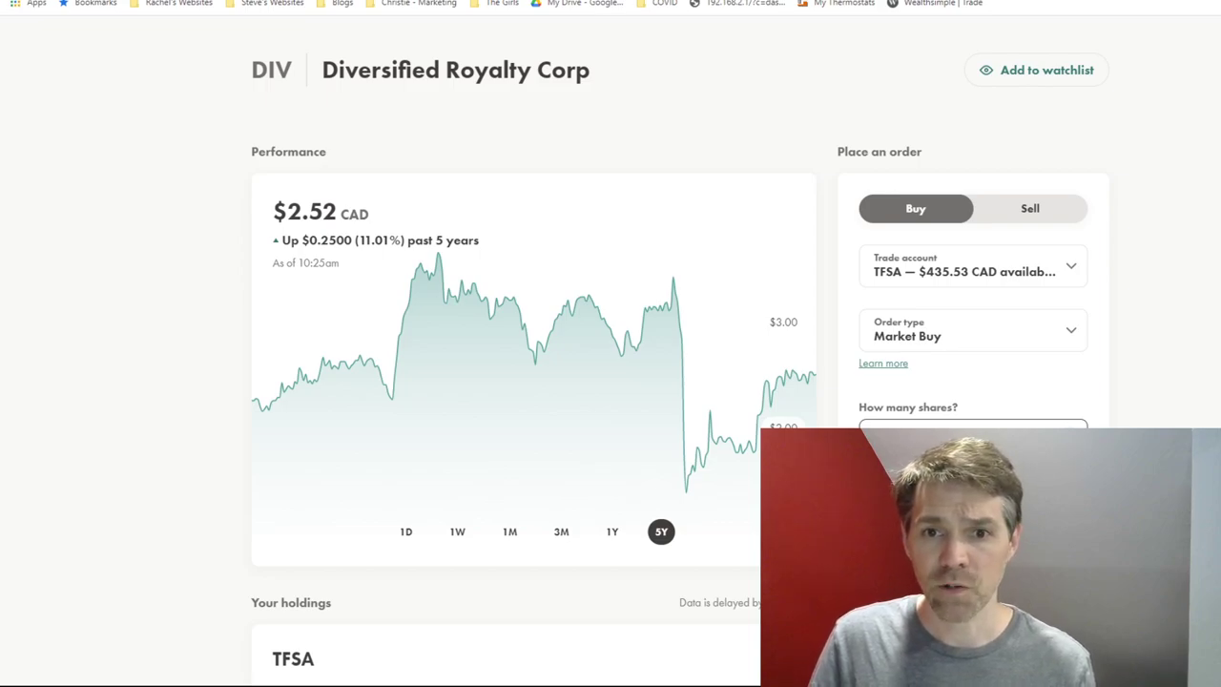
# - Confirm and place the market buy of 79 DIV shares for about $199.08, leaving $226.18 available
pyautogui.click(693, 632)
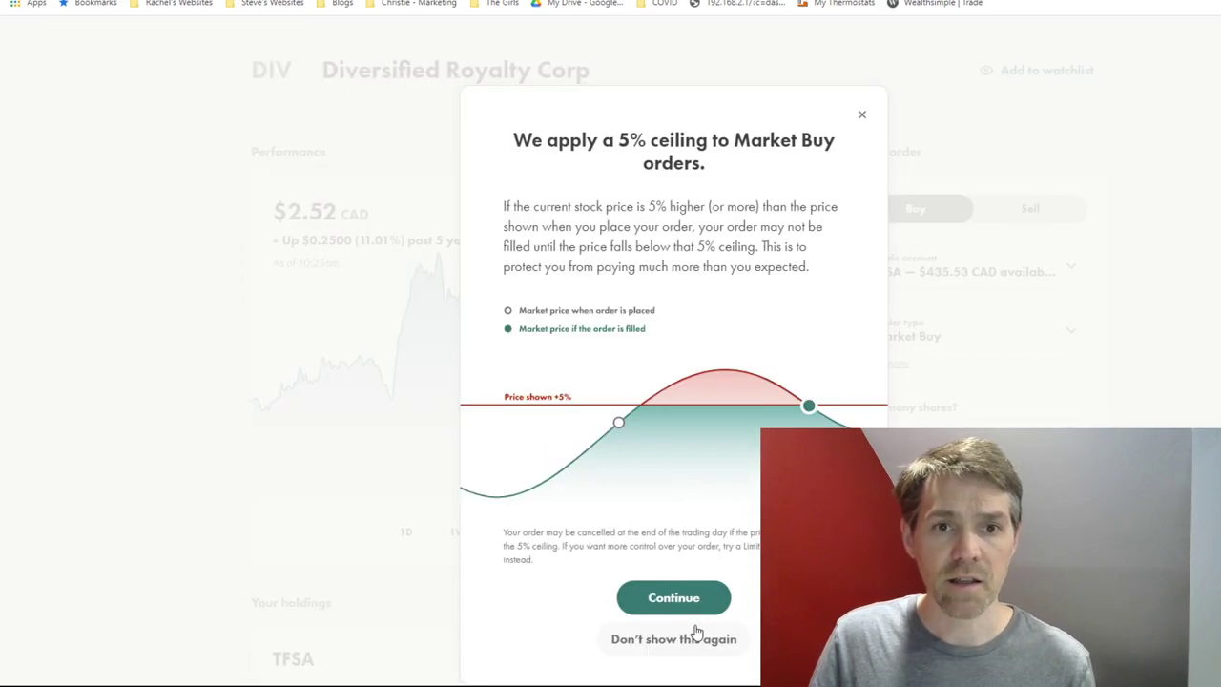
pyautogui.click(683, 597)
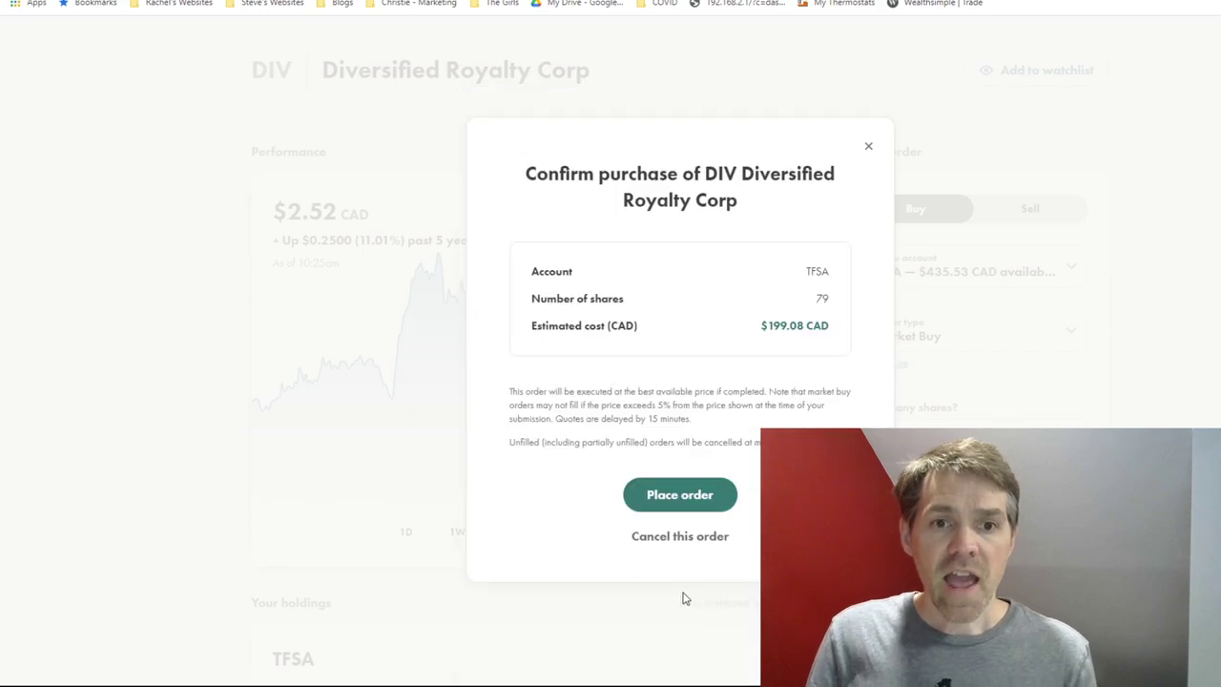
pyautogui.click(683, 497)
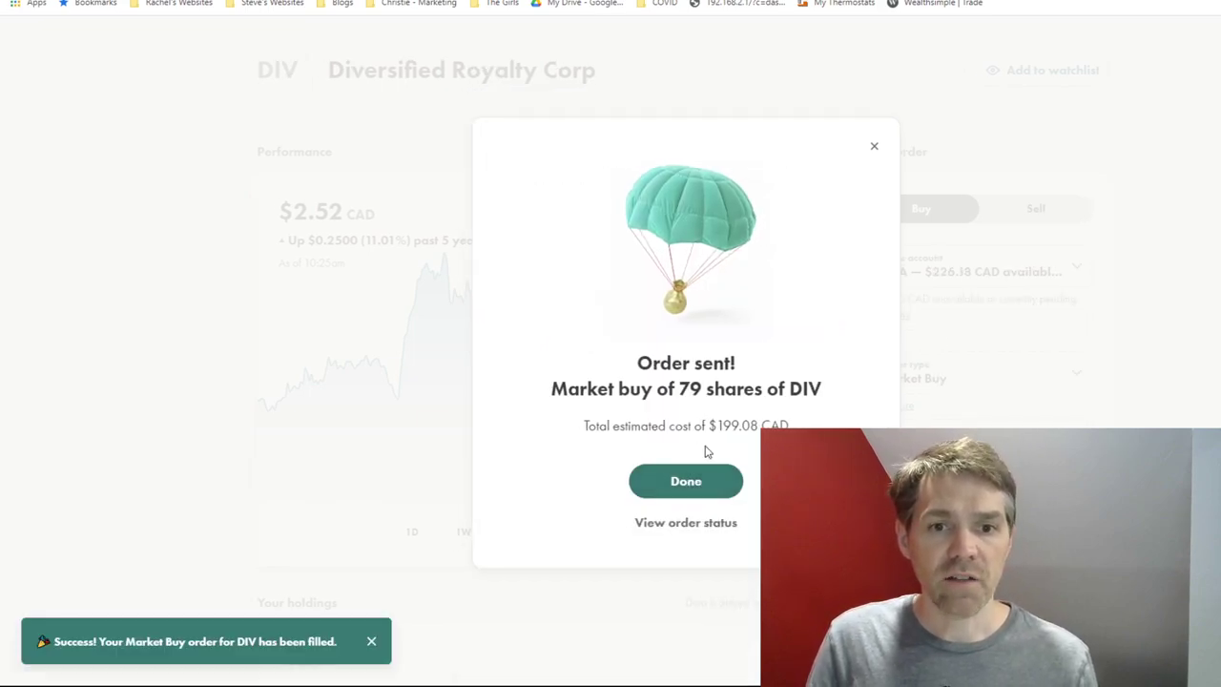
pyautogui.click(703, 481)
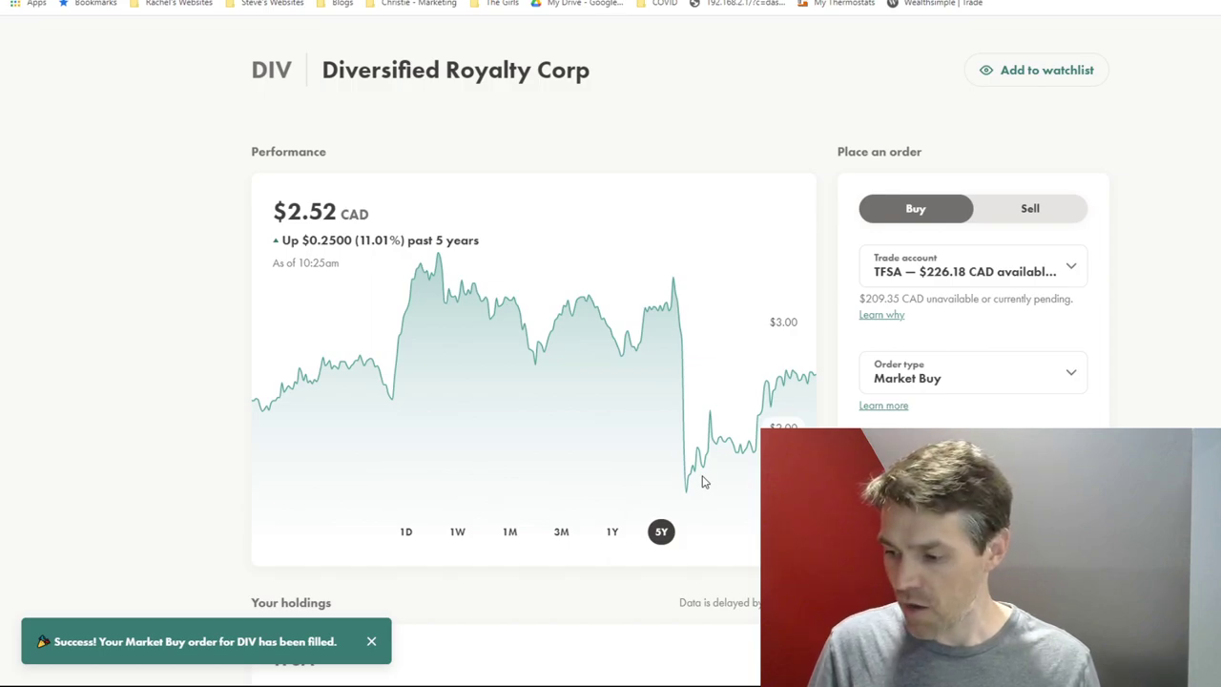
# - Open the CJR.B Corus Entertainment holding, show its 5-year chart, and return to the order panel
pyautogui.scroll(2, 706, 388)
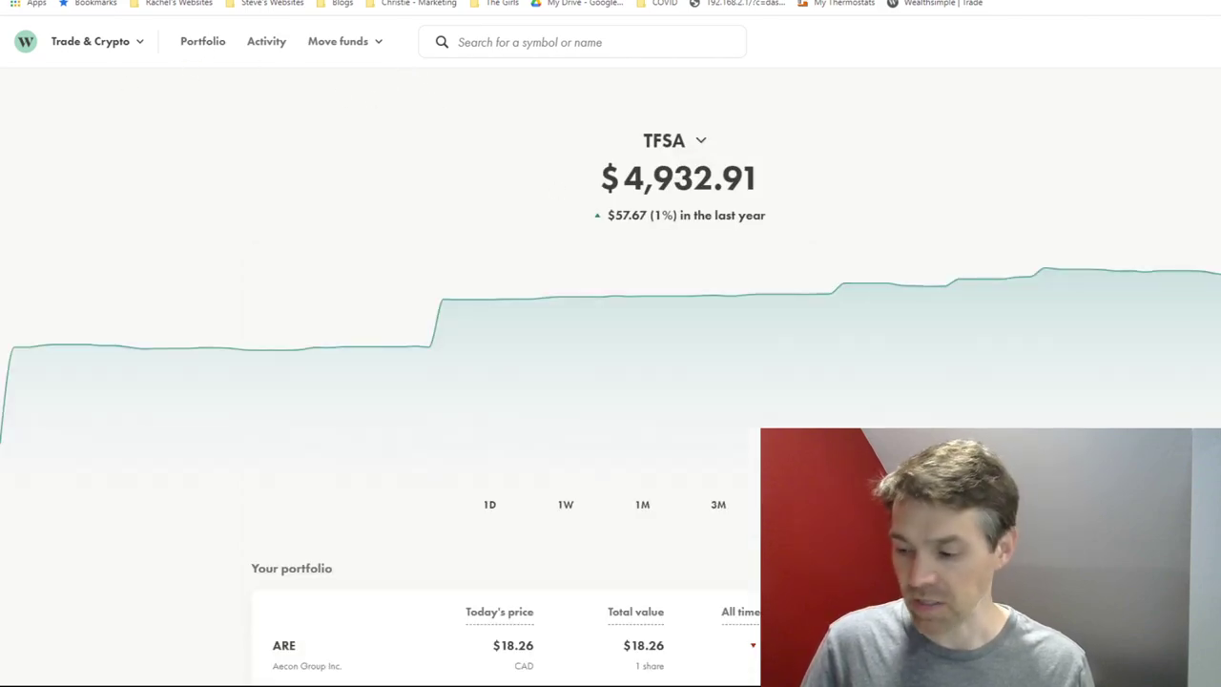
pyautogui.scroll(-7, 627, 246)
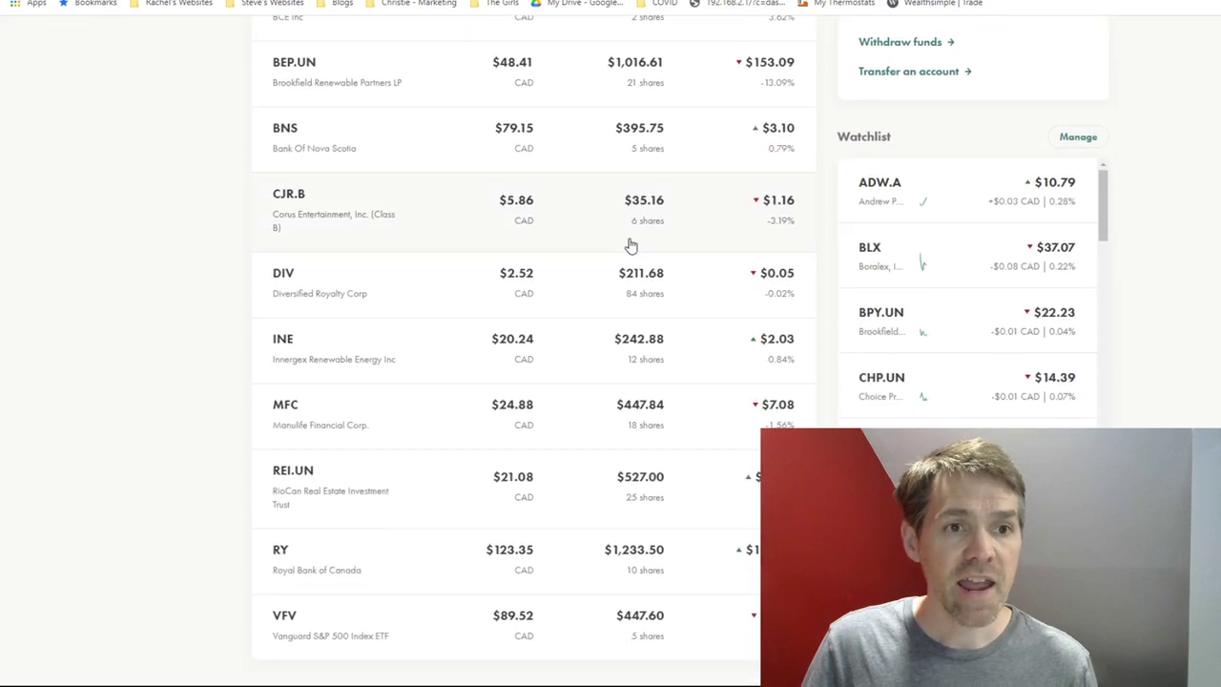
pyautogui.click(434, 222)
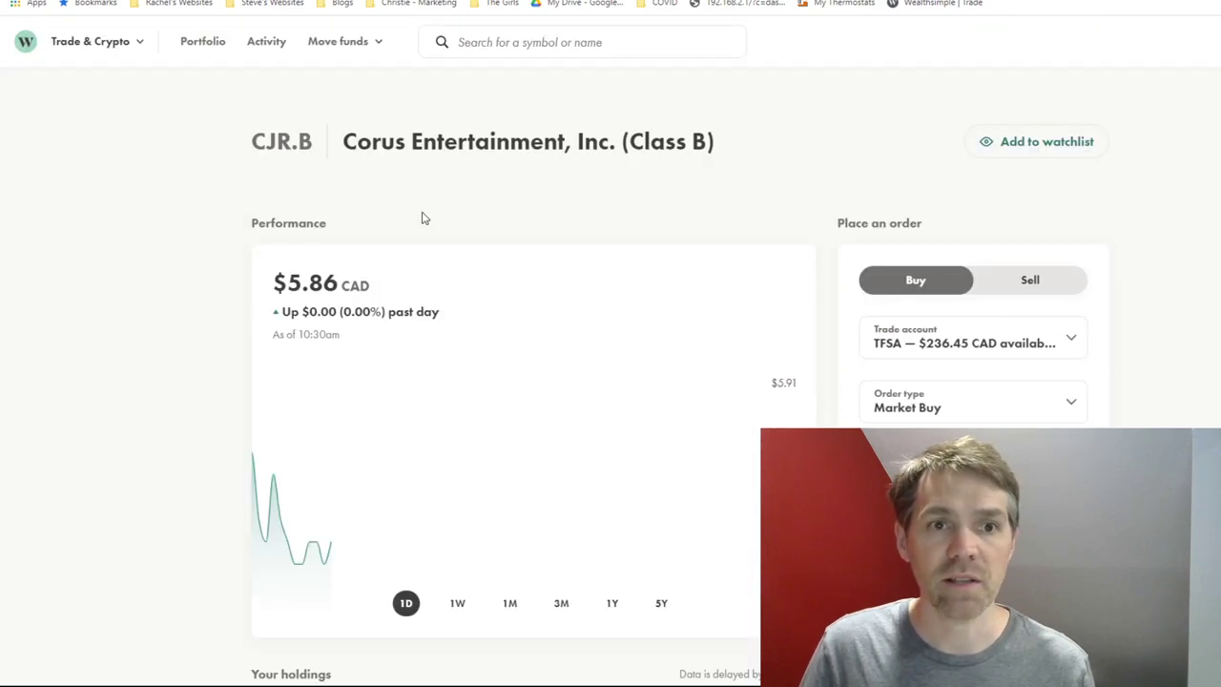
pyautogui.scroll(-3, 676, 248)
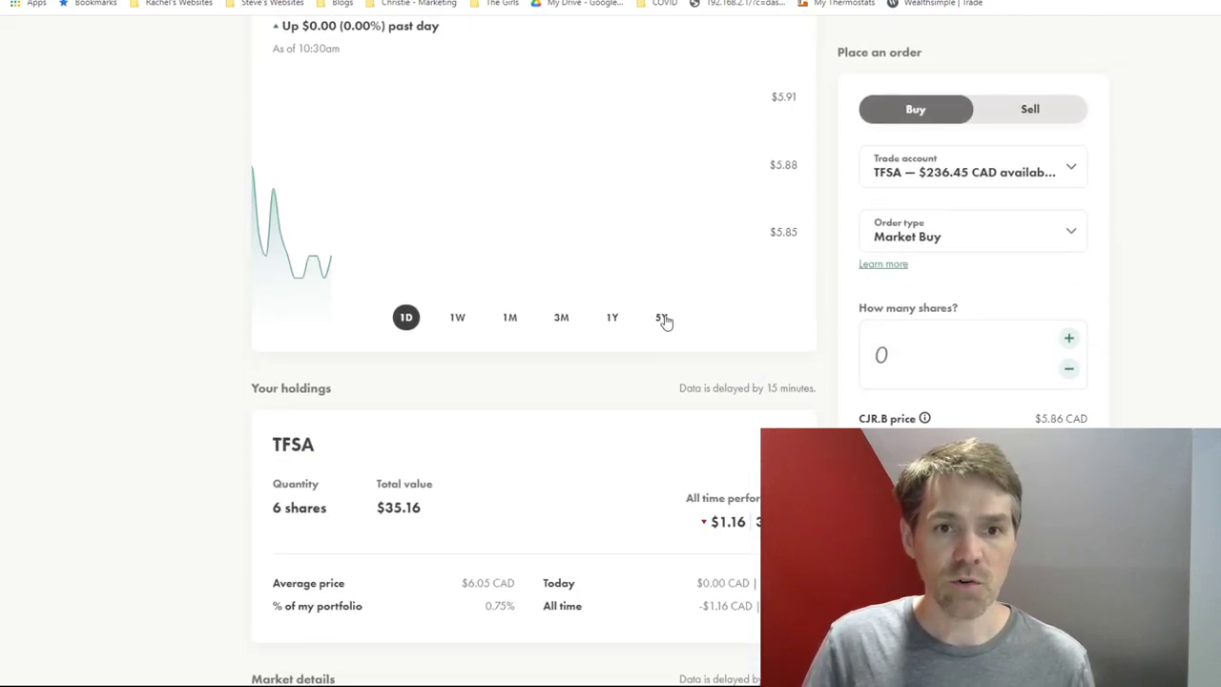
pyautogui.click(661, 317)
pyautogui.scroll(2, 677, 375)
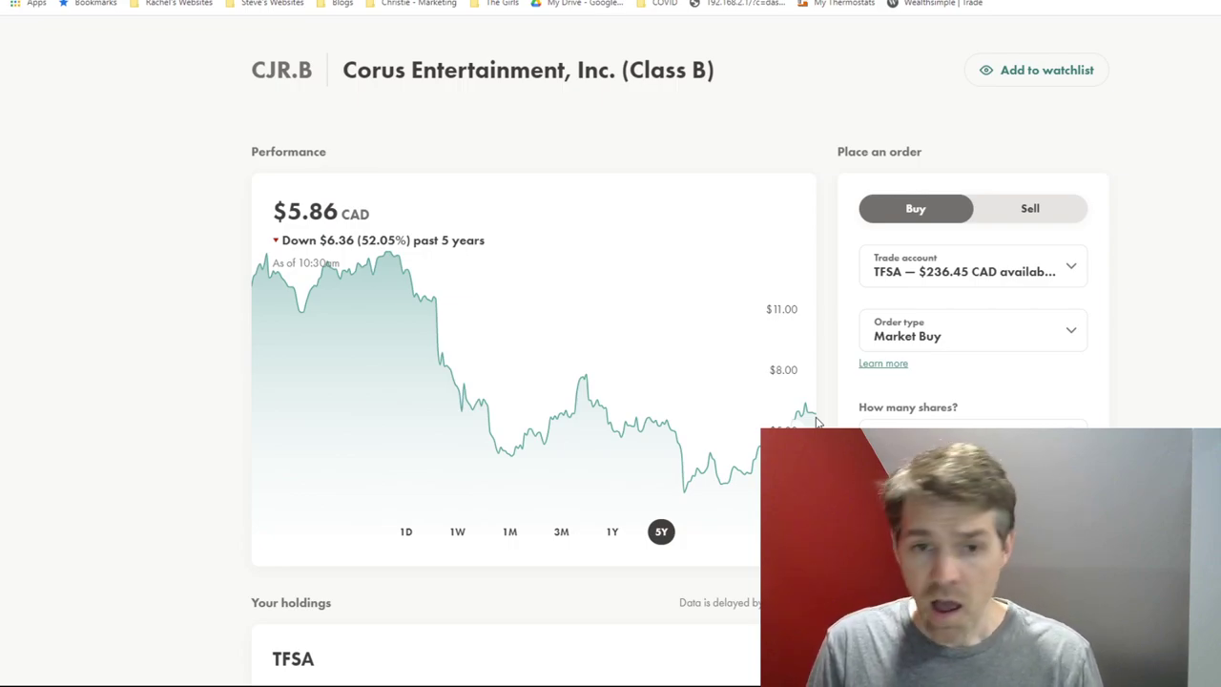
pyautogui.scroll(-7, 816, 422)
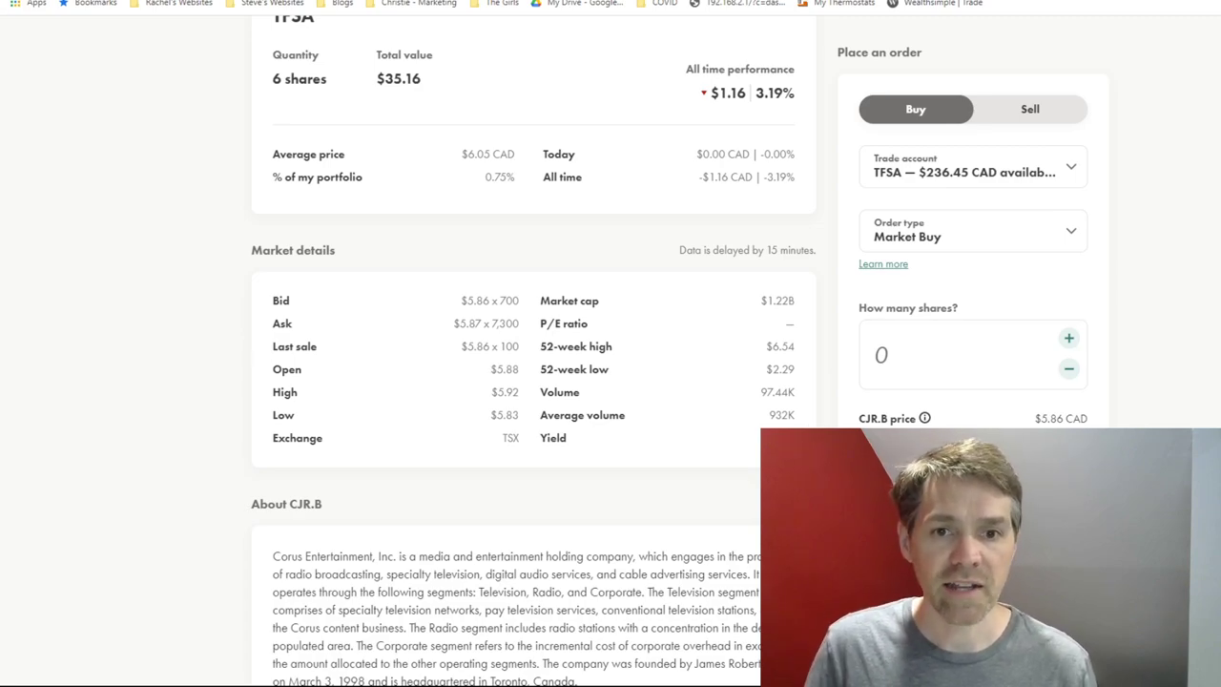
pyautogui.scroll(4, 534, 344)
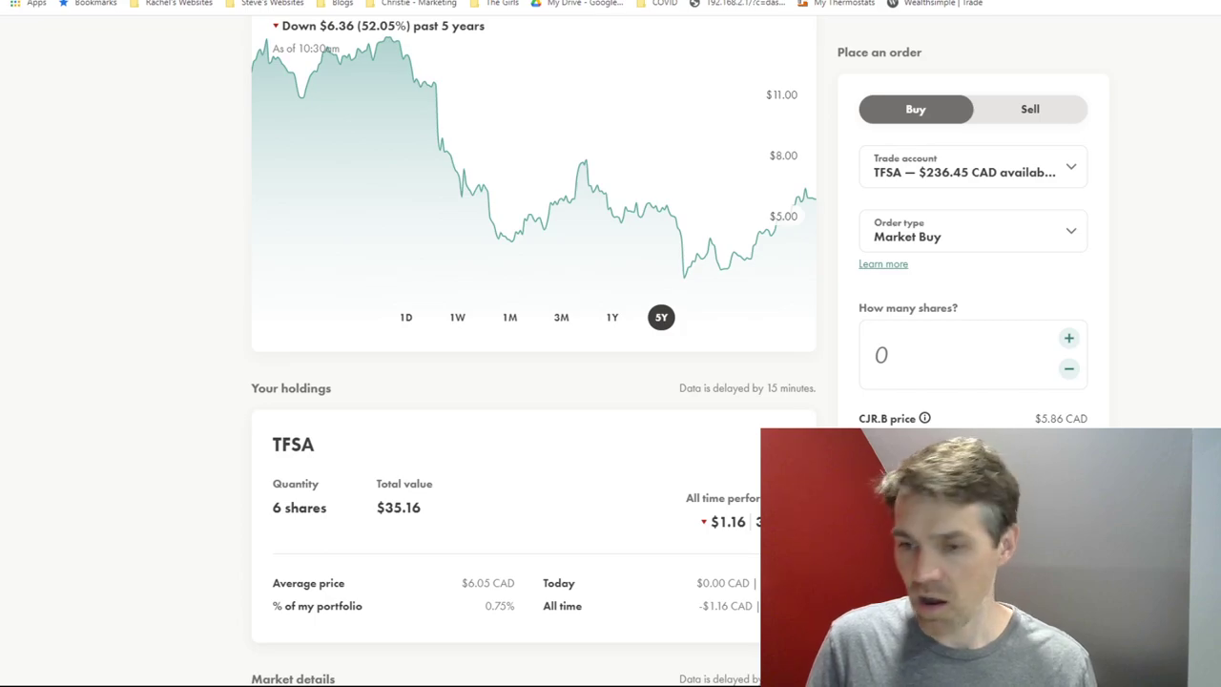
# - Enter 39 as the share count for the CJR.B TFSA market buy
pyautogui.click(905, 357)
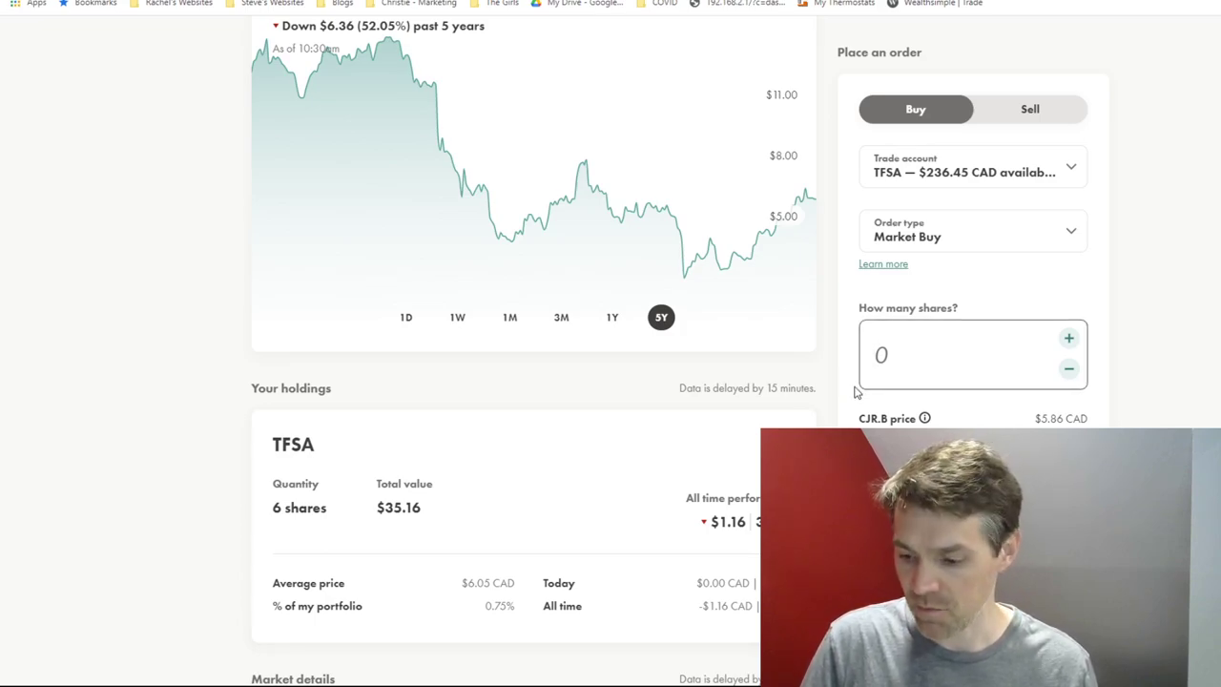
pyautogui.write('39')
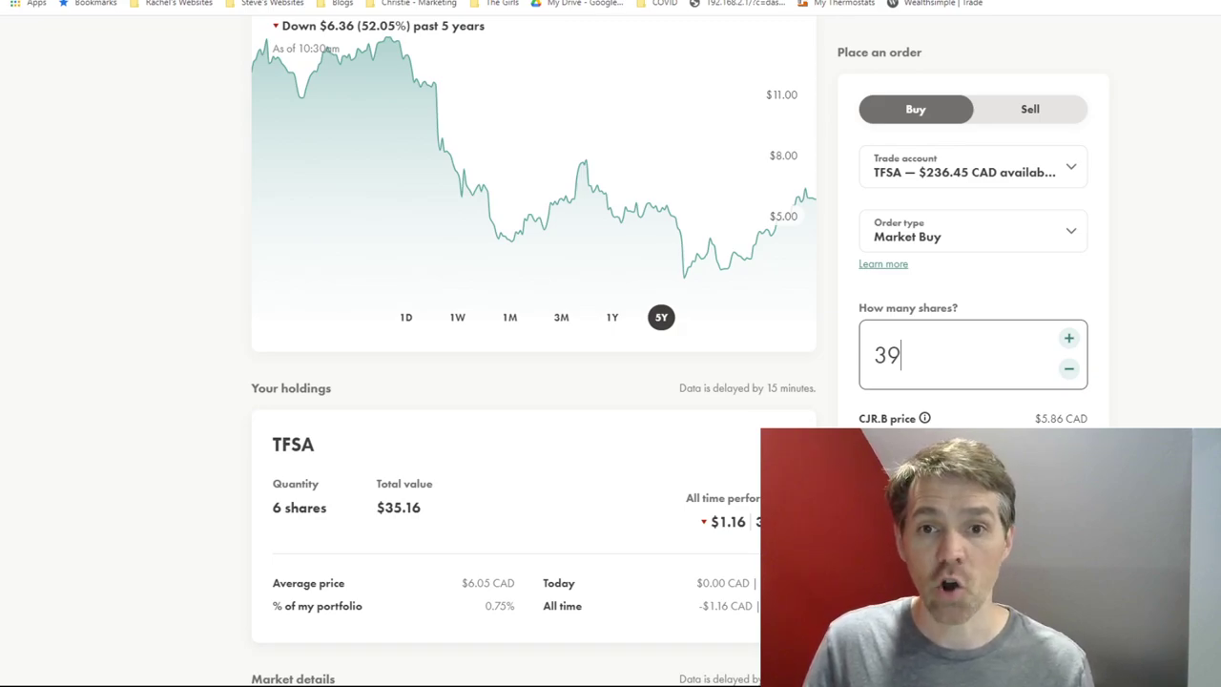
pyautogui.scroll(2, 534, 343)
pyautogui.scroll(-2, 534, 344)
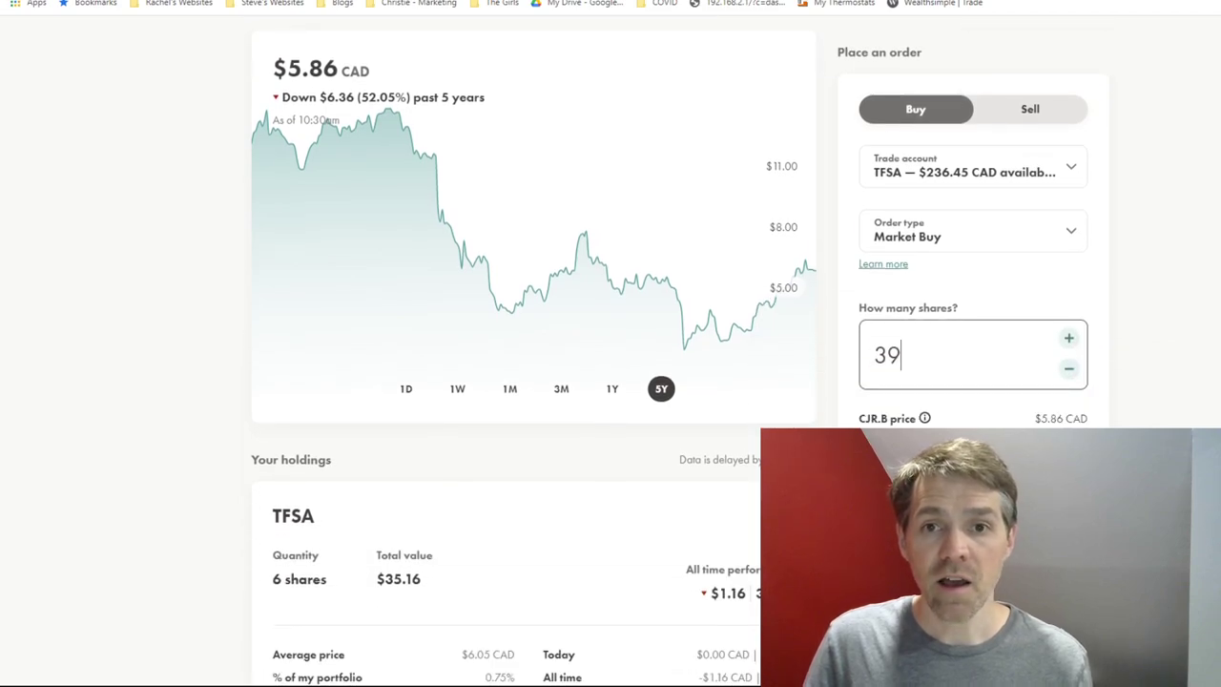
pyautogui.scroll(2, 534, 343)
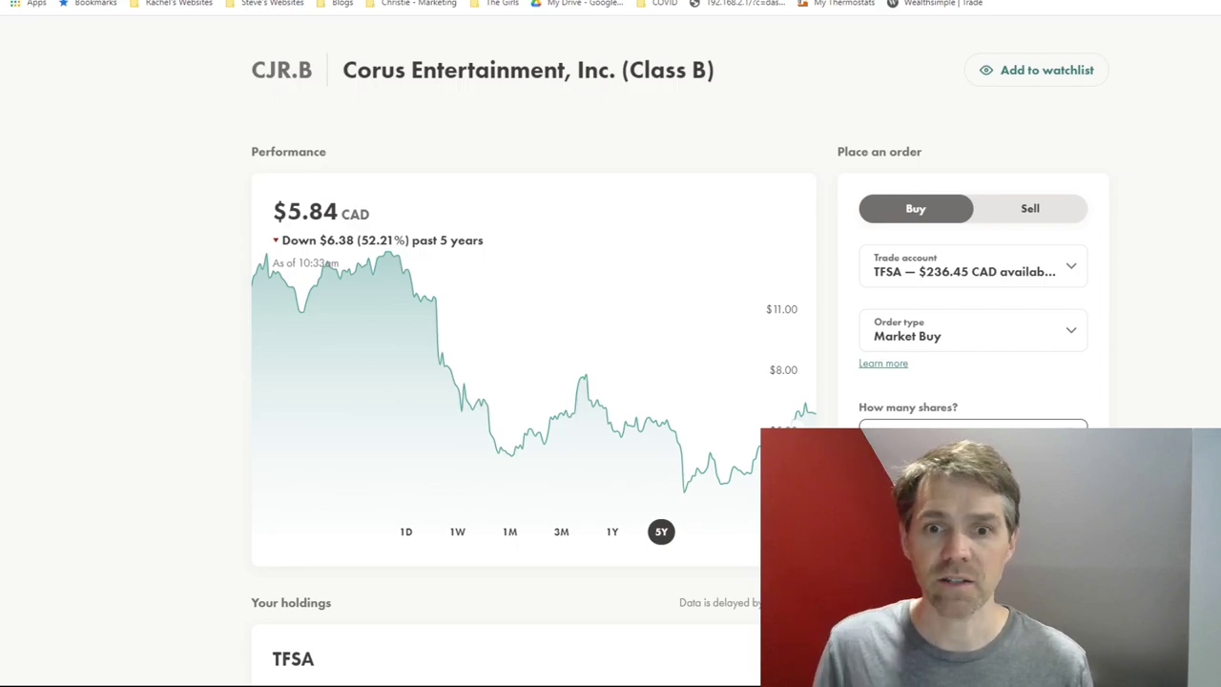
# - Submit the 39-share CJR.B buy and dismiss the not-enough-funds warning
pyautogui.scroll(-2, 1049, 287)
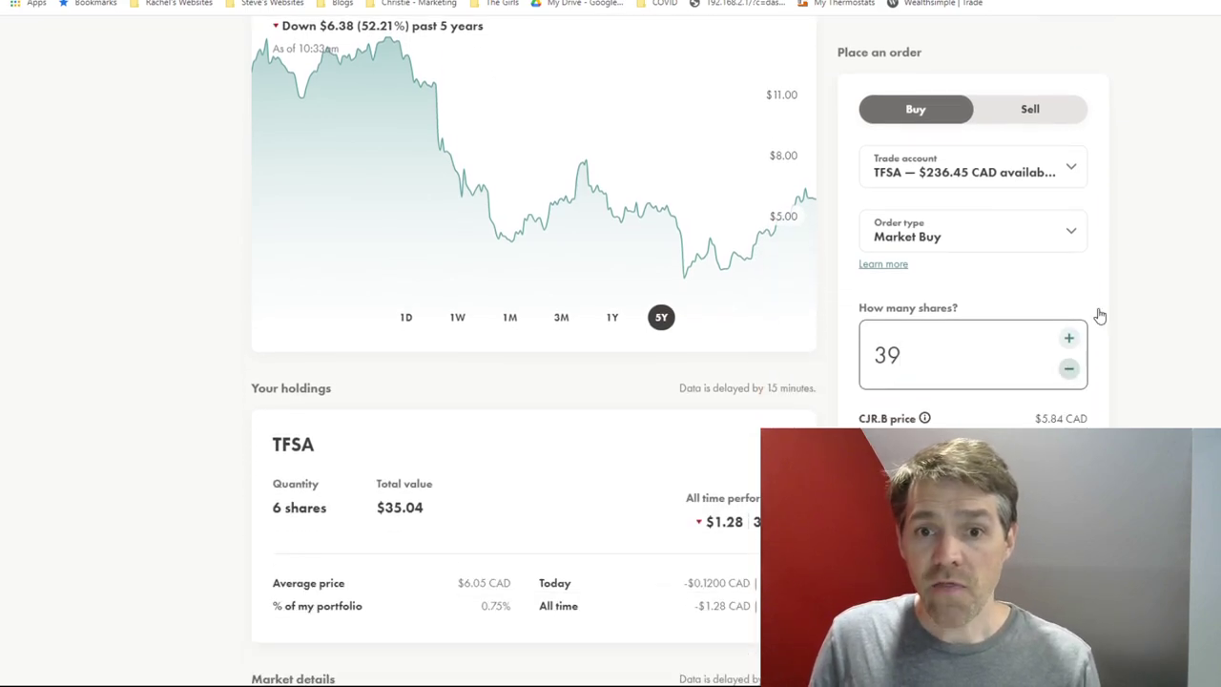
pyautogui.press('Return')
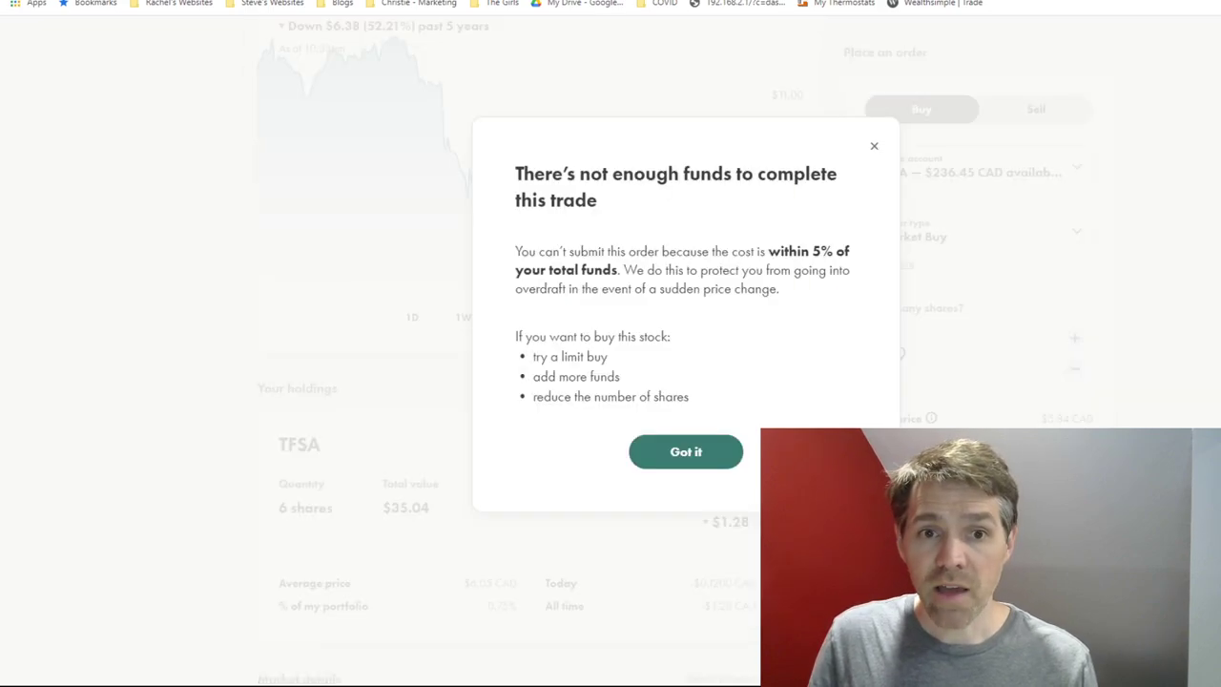
pyautogui.click(695, 454)
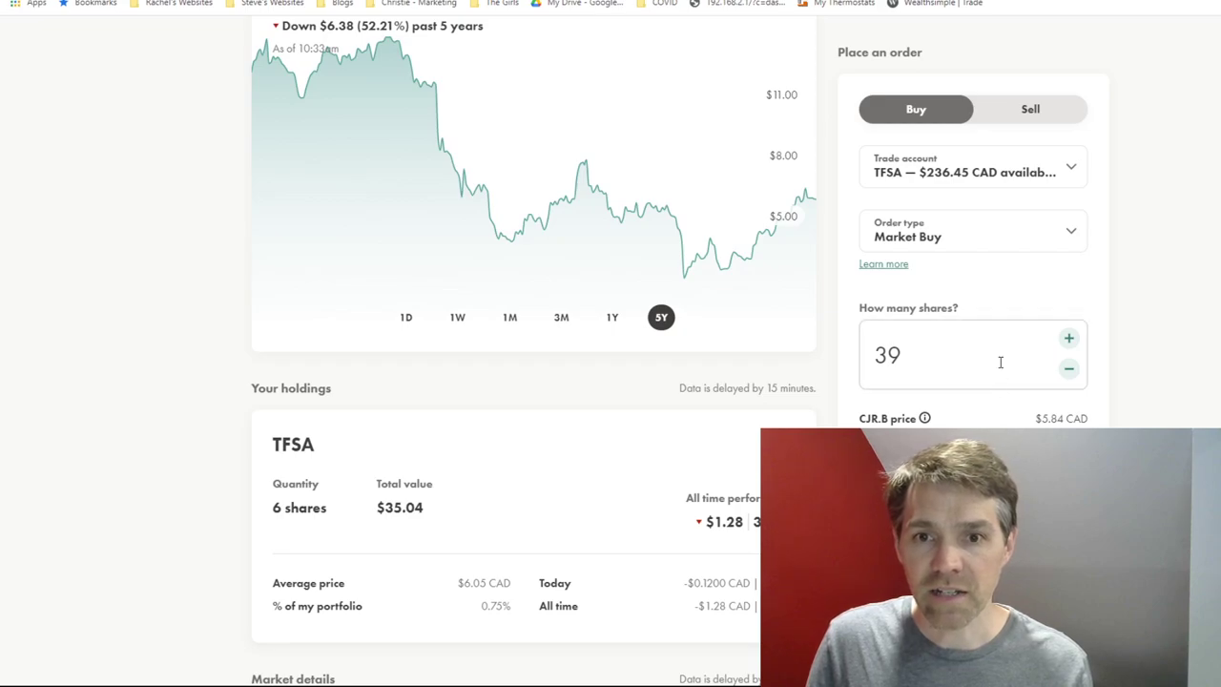
# - Change the order to 36 CJR.B shares and place the market buy
pyautogui.doubleClick(966, 354)
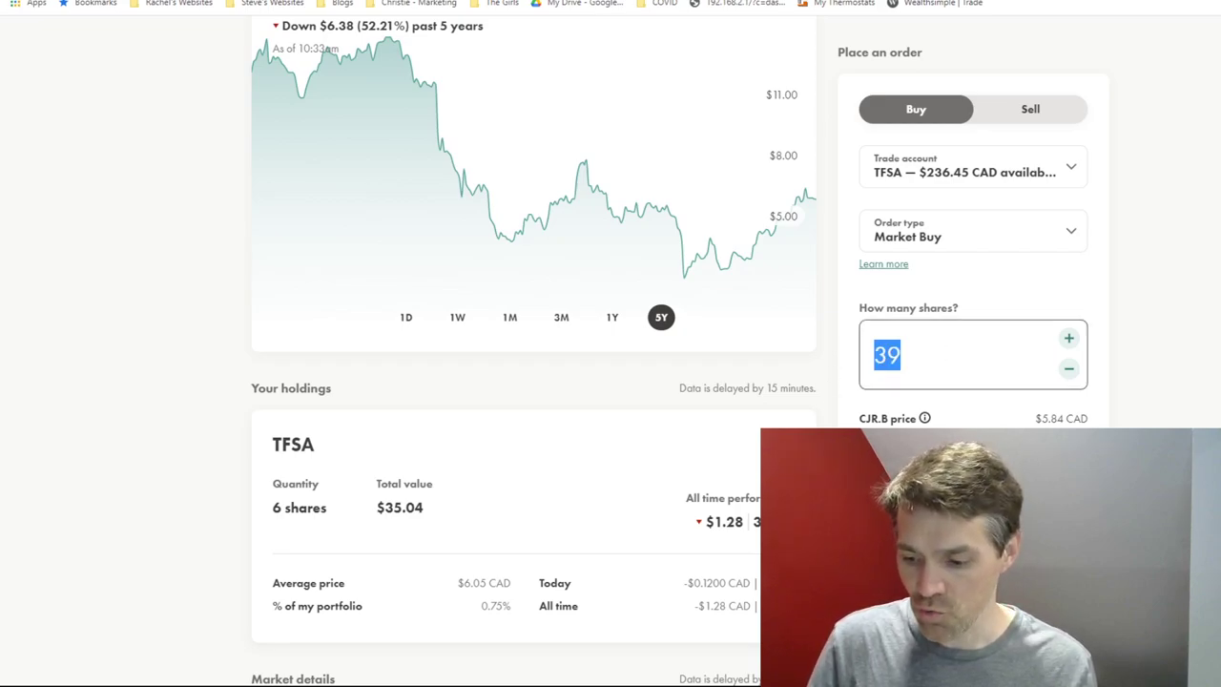
pyautogui.write('36')
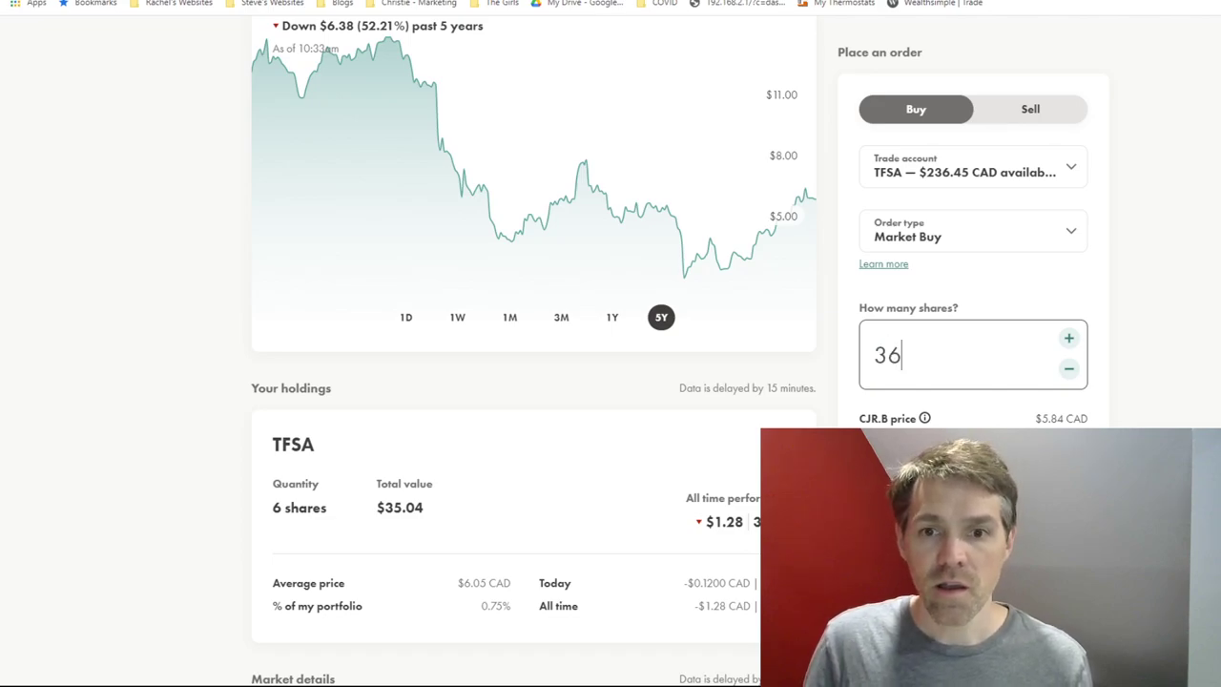
pyautogui.press('Tab')
pyautogui.press('Return')
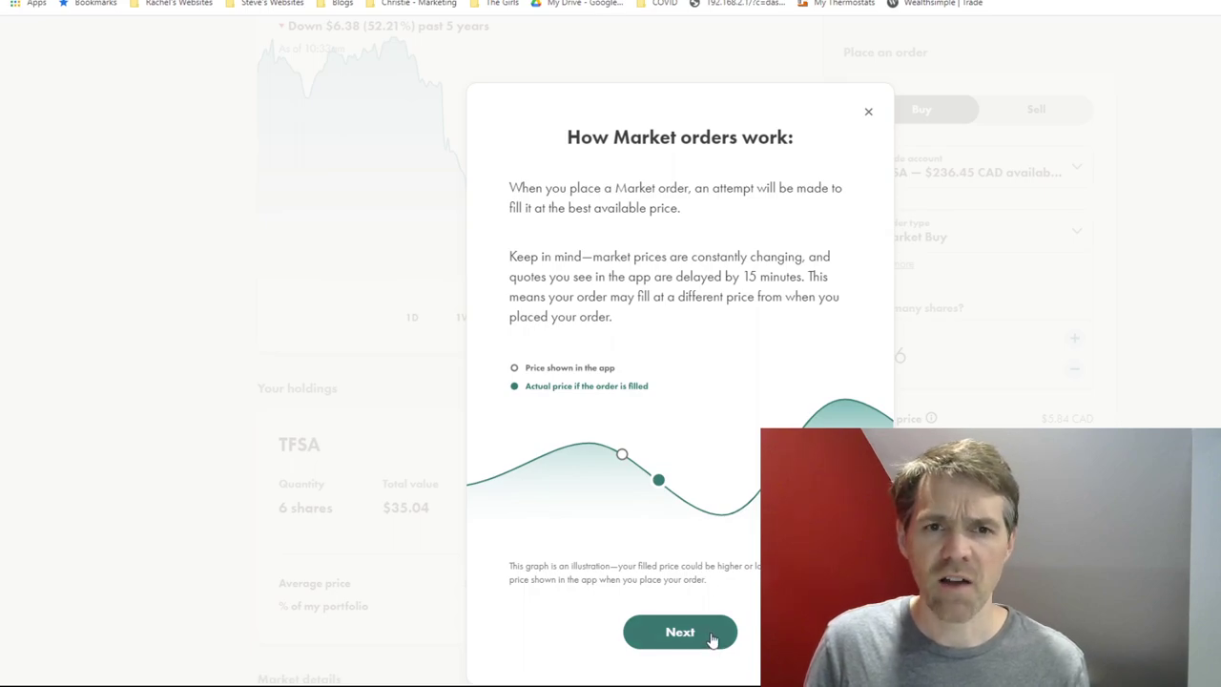
pyautogui.click(711, 634)
pyautogui.click(703, 599)
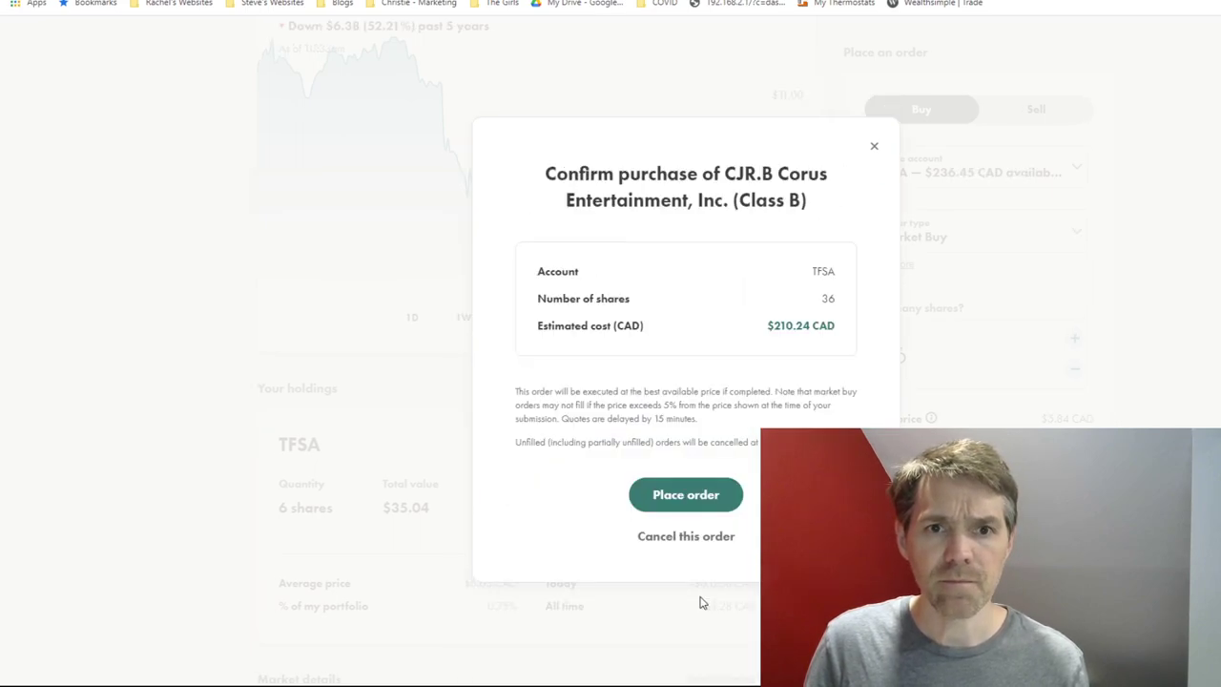
pyautogui.click(713, 497)
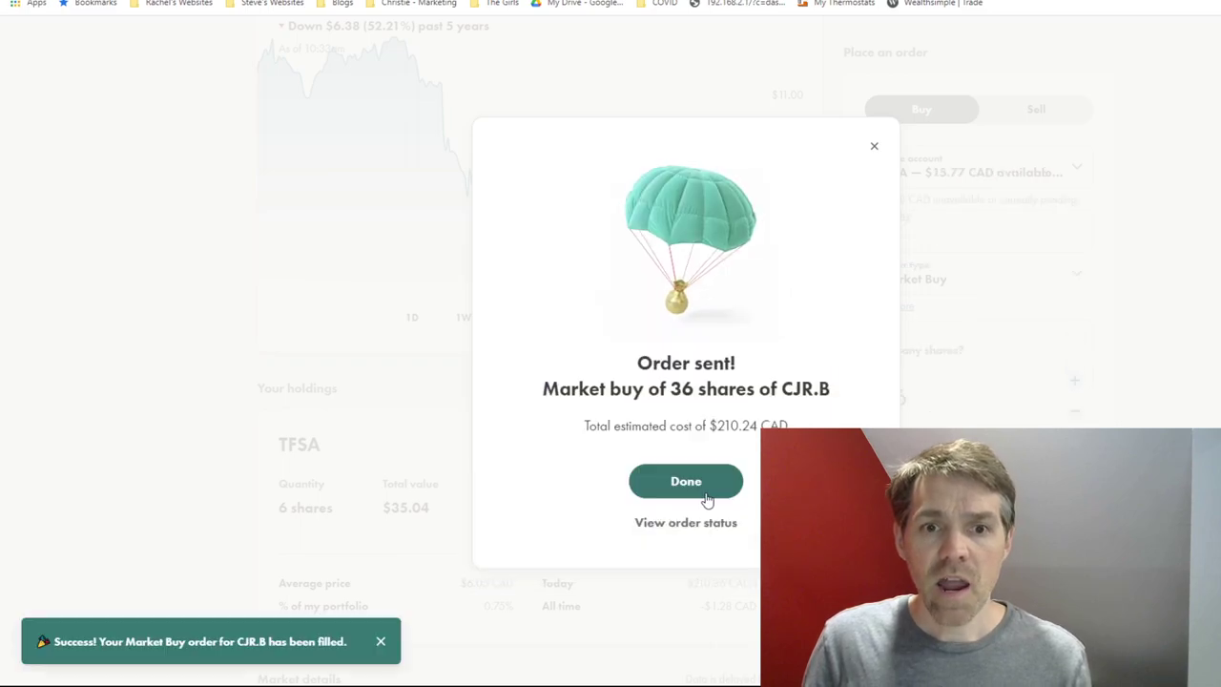
pyautogui.click(686, 482)
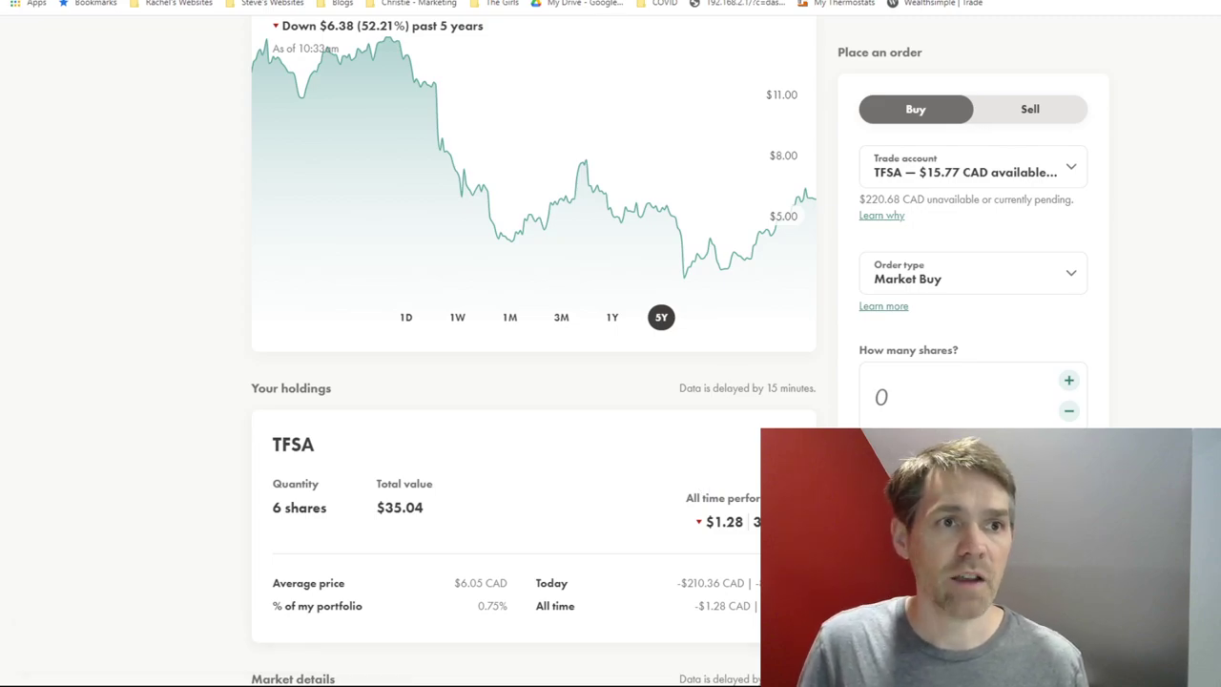
# - Go to the spreadsheet's Transactions sheet and select cell E39 for share counts
pyautogui.hotkey('ctrl', 'Tab')
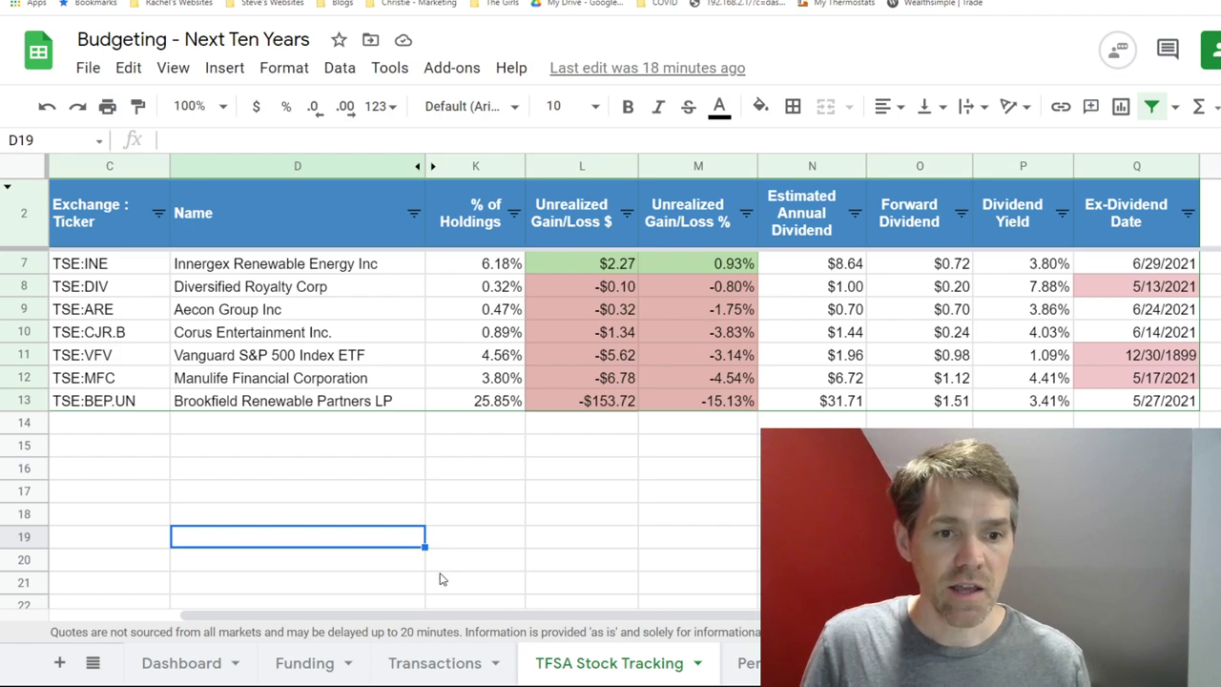
pyautogui.click(434, 668)
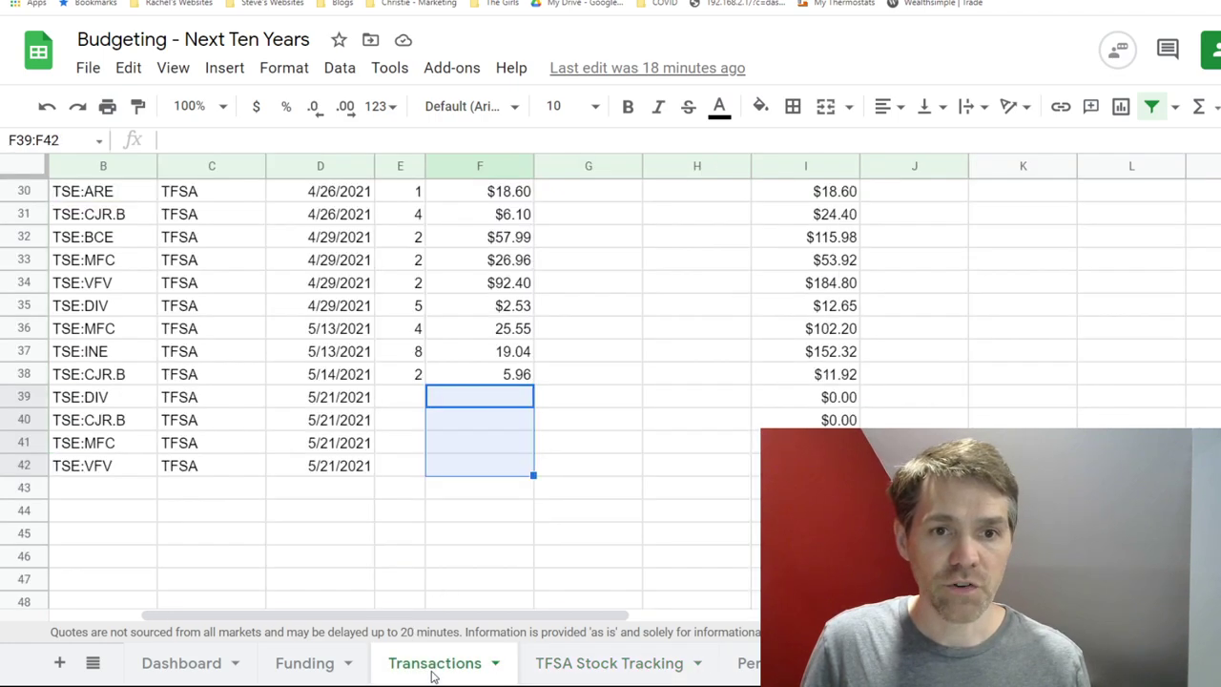
pyautogui.click(492, 409)
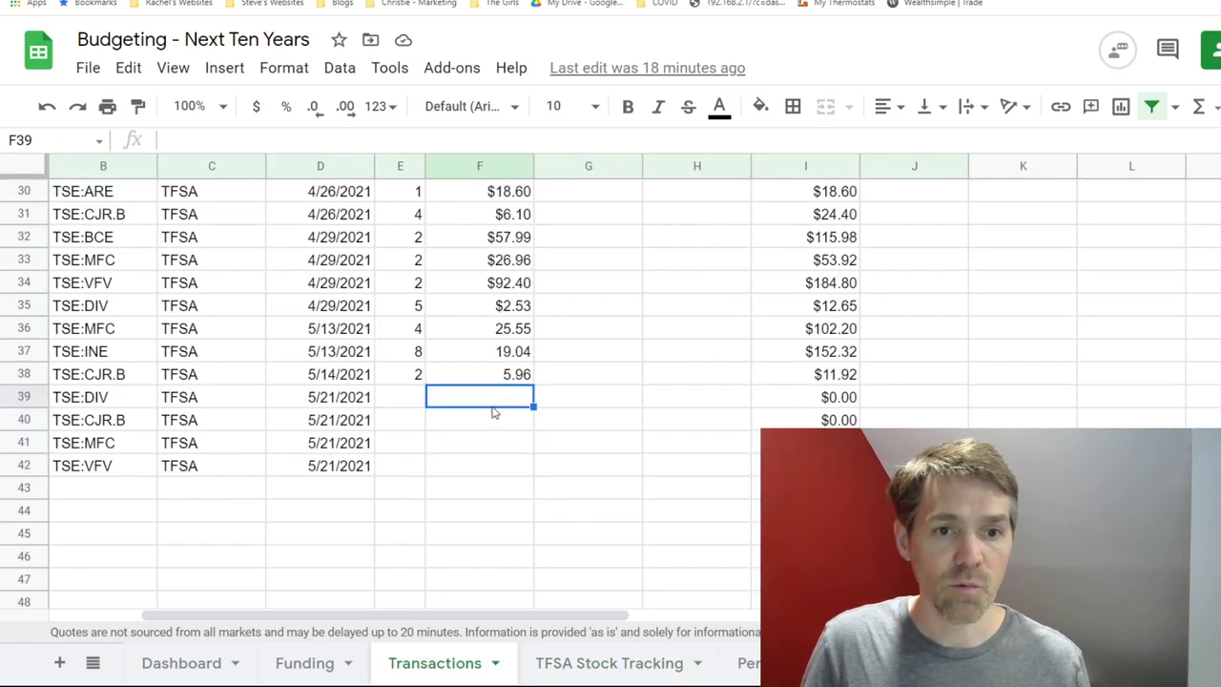
pyautogui.click(409, 401)
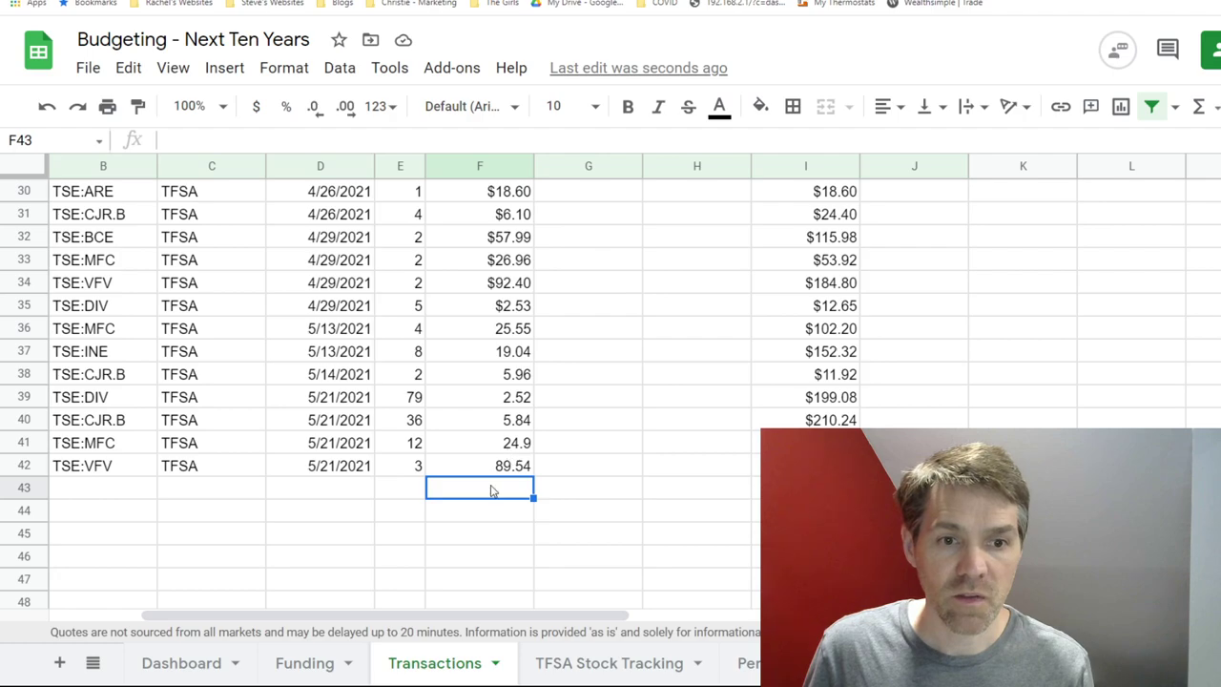
# - View the TFSA Stock Tracking sheet, then the Dashboard sheet
pyautogui.click(647, 668)
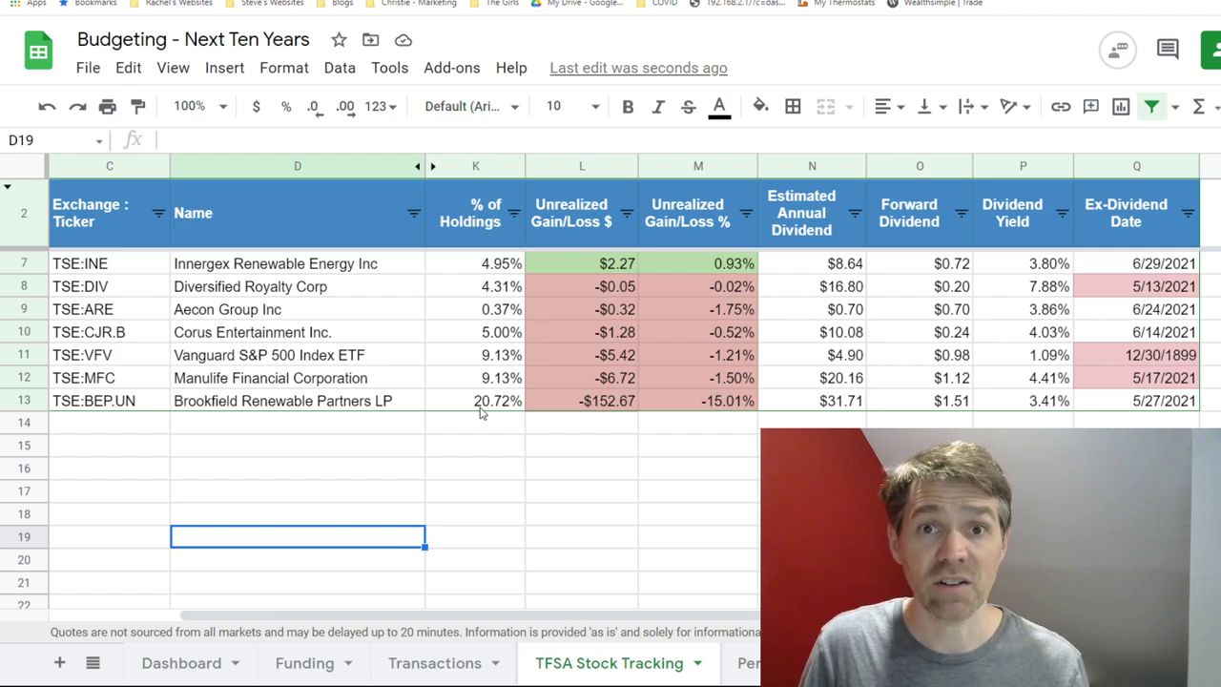
pyautogui.click(191, 663)
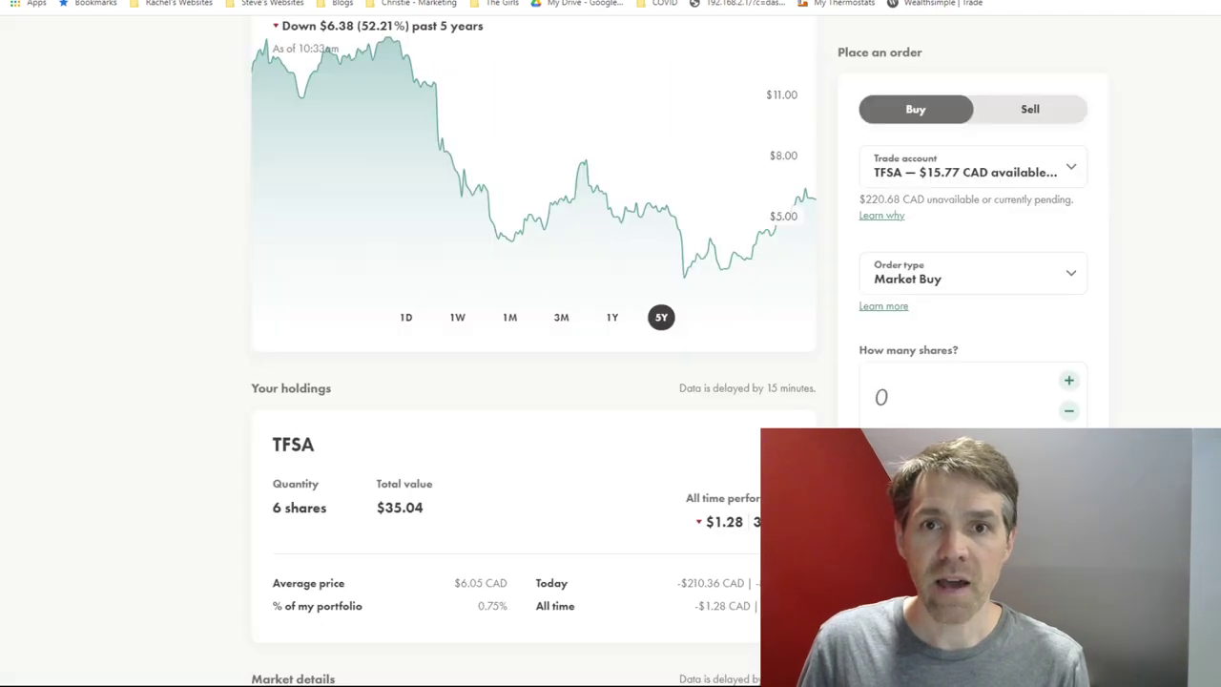
# - Open the Wealthsimple Portfolio overview from the top bar
pyautogui.scroll(3, 635, 239)
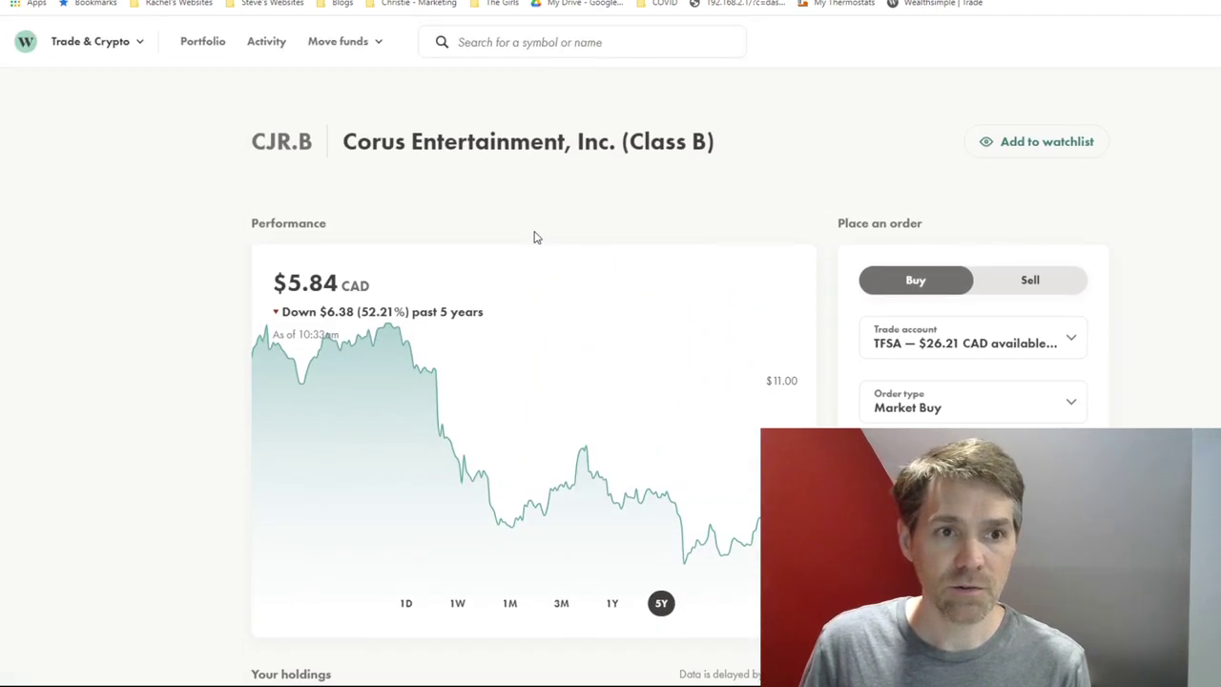
pyautogui.click(201, 42)
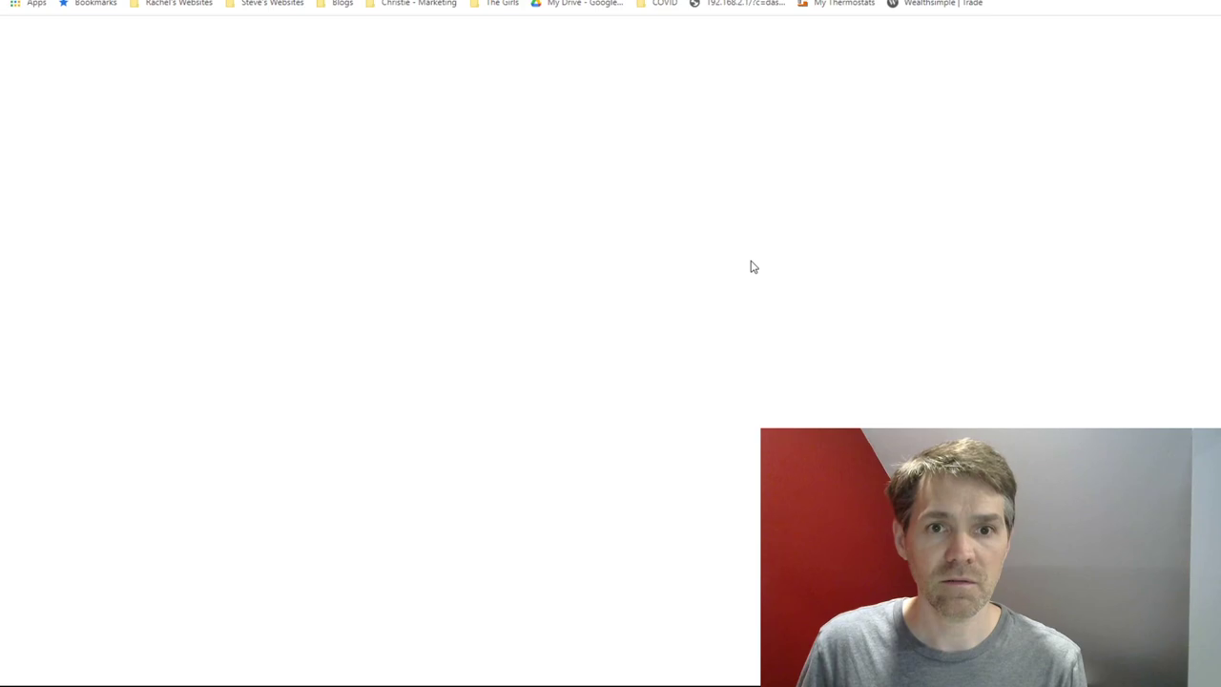